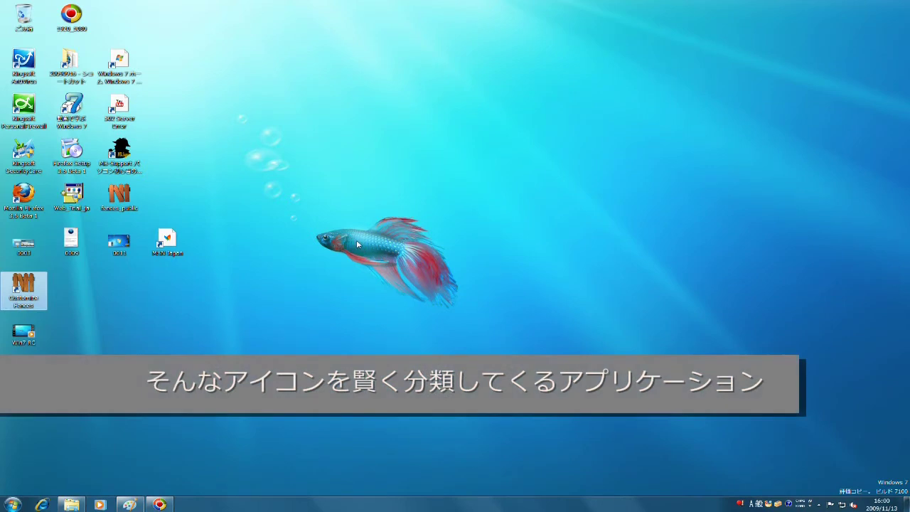
- Open the Fences configuration from the desktop and look through its layout choices and label and background settings
{"action": "right_click", "coordinate": [359, 242]}
{"action": "left_click", "coordinate": [448, 246]}
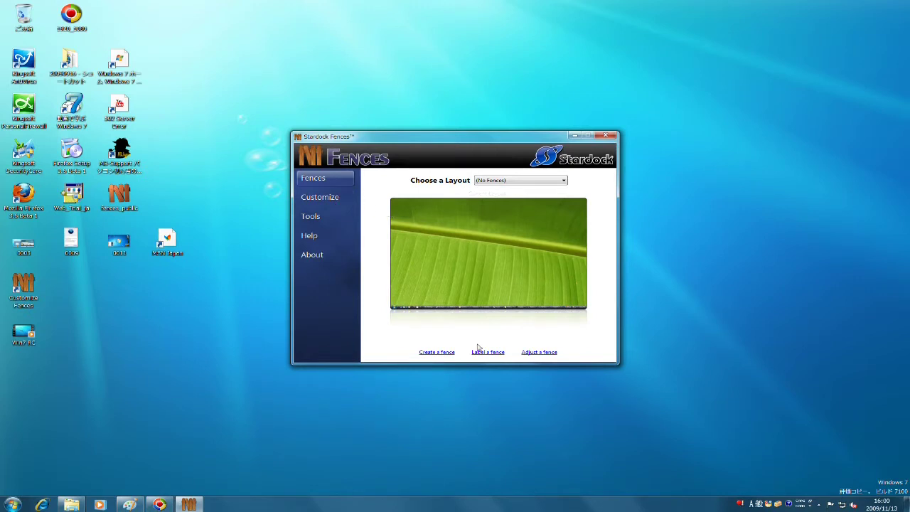
{"action": "left_click", "coordinate": [502, 180]}
{"action": "left_click", "coordinate": [503, 186]}
{"action": "left_click", "coordinate": [330, 200]}
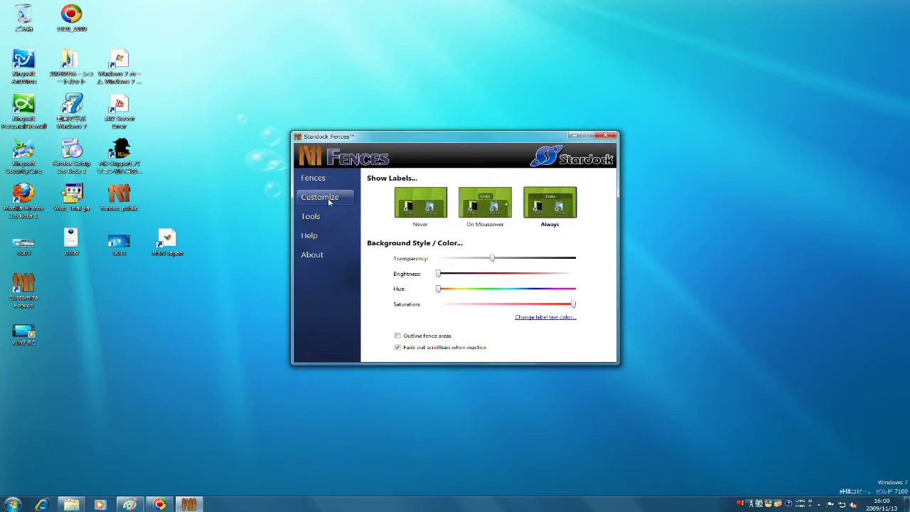
- Restore the First-Use Snapshot without taking a new snapshot of the current configuration
{"action": "left_click", "coordinate": [317, 218]}
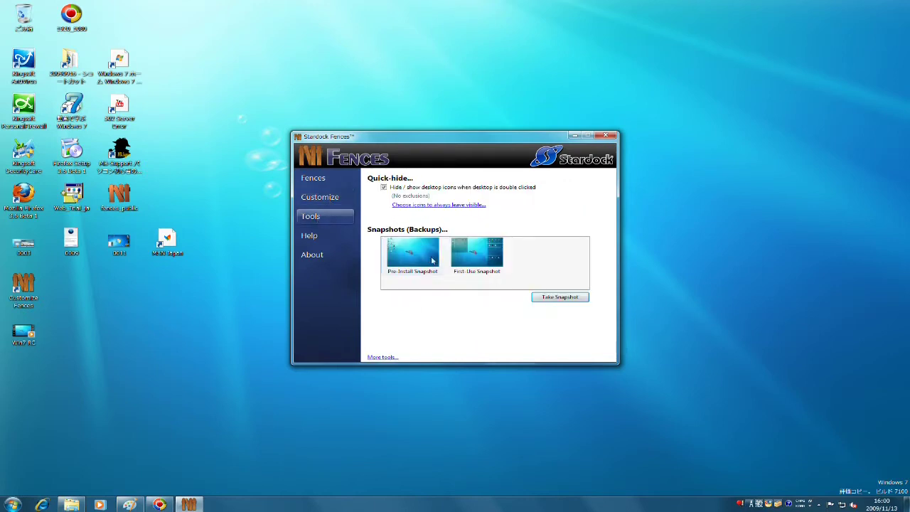
{"action": "double_click", "coordinate": [480, 264]}
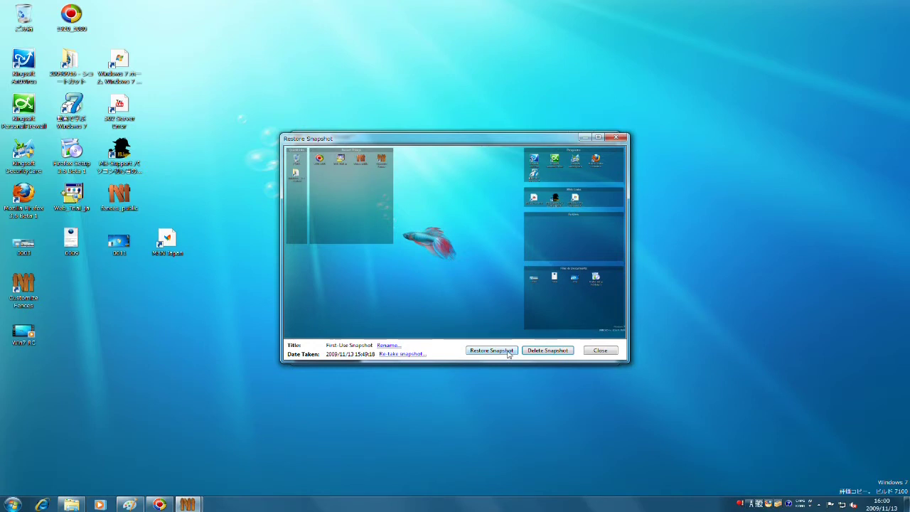
{"action": "left_click", "coordinate": [508, 351]}
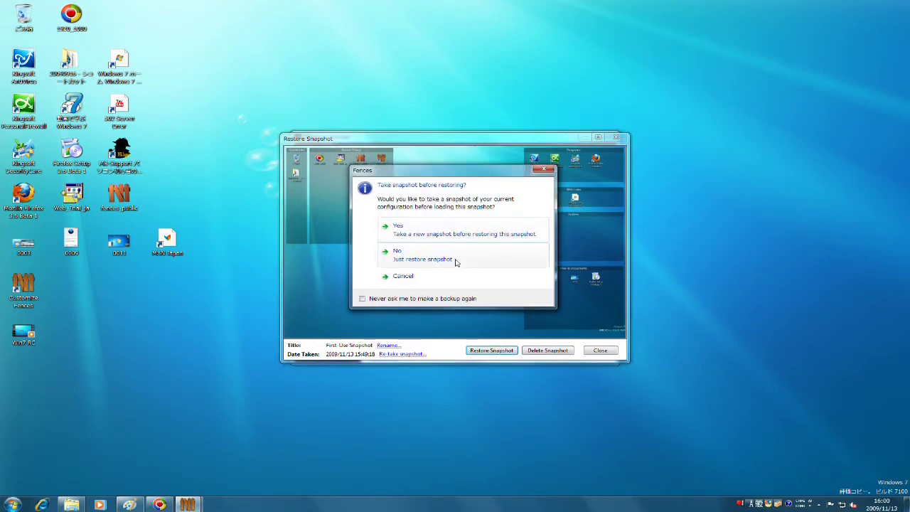
{"action": "left_click", "coordinate": [456, 263]}
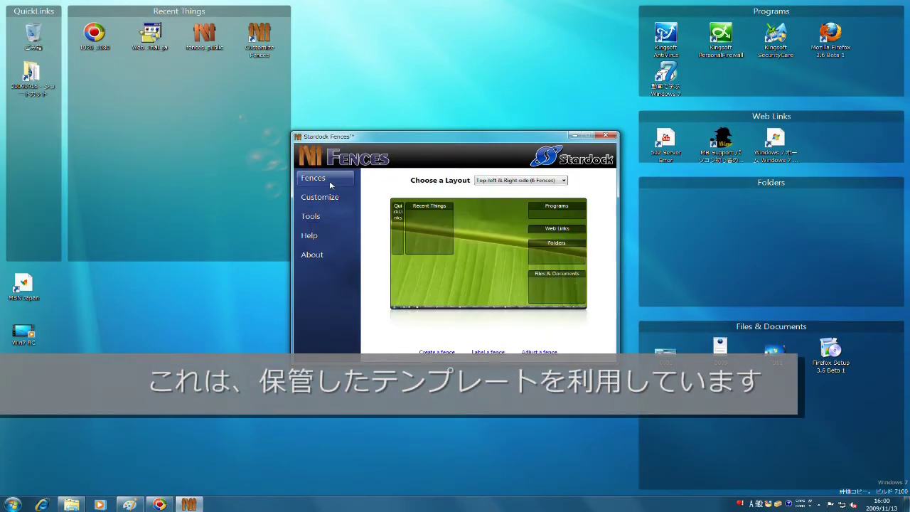
- Choose and apply the Bottom (6 Fences) layout
{"action": "left_click", "coordinate": [498, 180]}
{"action": "left_click", "coordinate": [497, 226]}
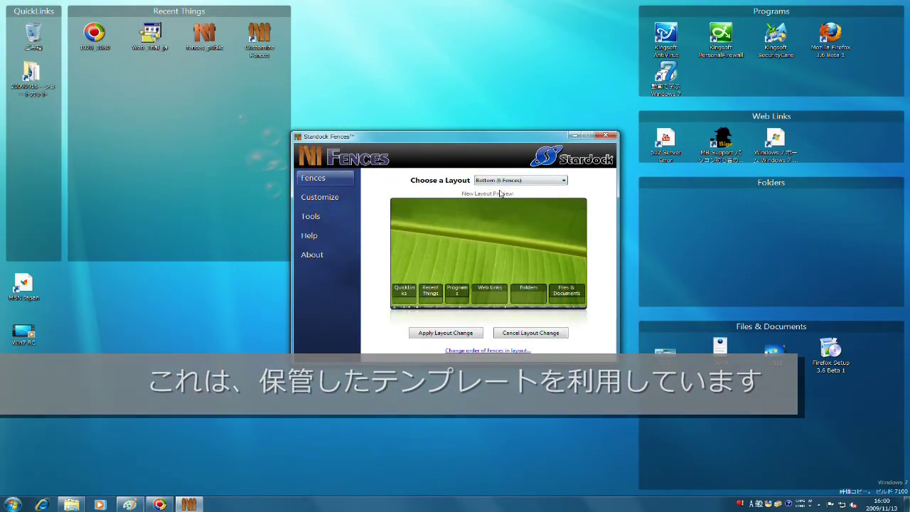
{"action": "left_click", "coordinate": [445, 333]}
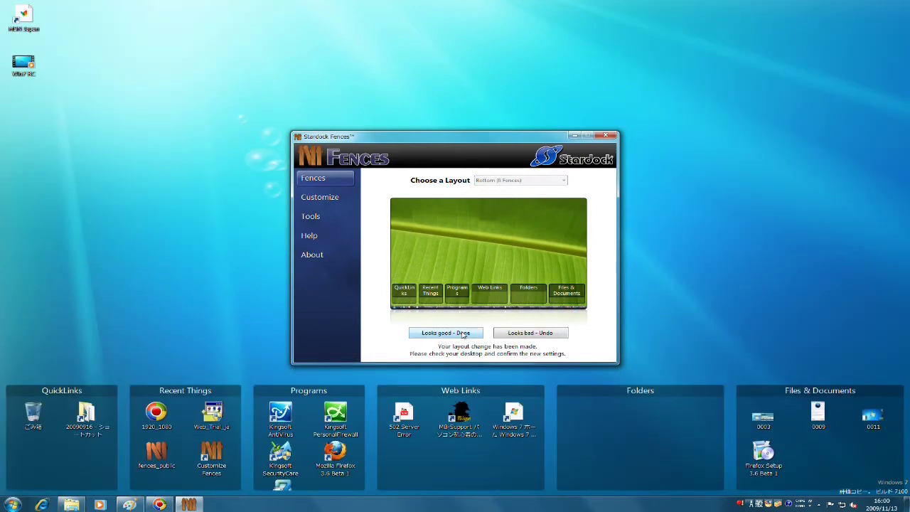
- Minimize the Fences window and spread the Web Links, Files & Documents, Programs and Recent Things fences freely across the desktop
{"action": "left_click", "coordinate": [575, 135]}
{"action": "left_click_drag", "start_coordinate": [461, 390], "coordinate": [744, 57]}
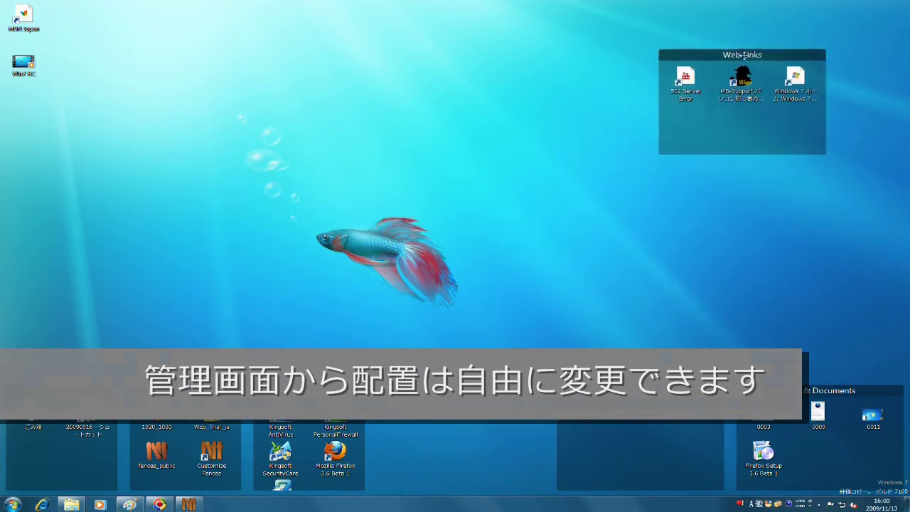
{"action": "left_click_drag", "start_coordinate": [818, 390], "coordinate": [416, 183]}
{"action": "left_click_drag", "start_coordinate": [320, 390], "coordinate": [684, 195]}
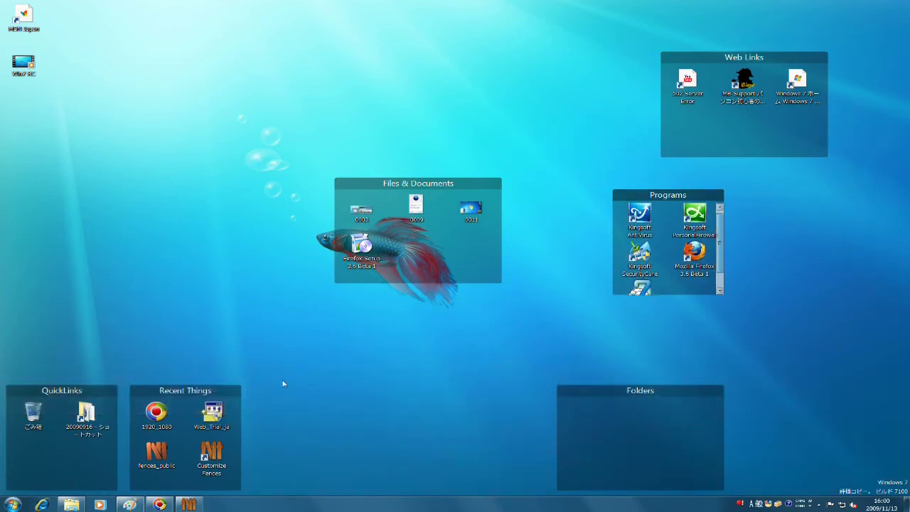
{"action": "left_click_drag", "start_coordinate": [192, 389], "coordinate": [87, 122]}
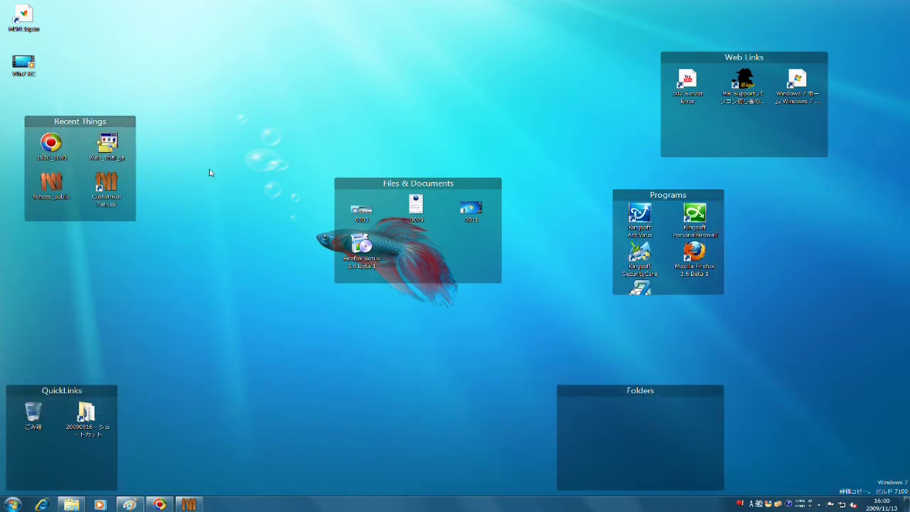
- Reopen the Fences window, accept the customized layout and apply the Top-left & Right side (6 Fences) layout
{"action": "left_click", "coordinate": [190, 504]}
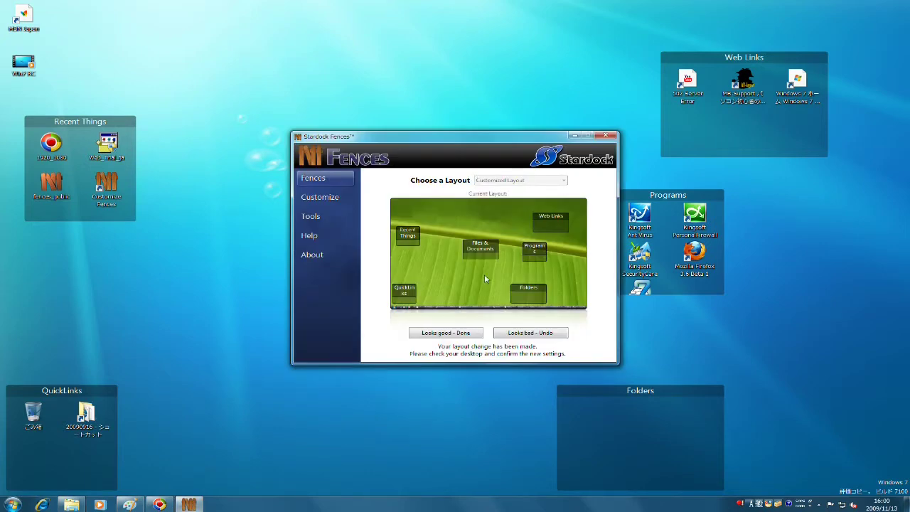
{"action": "left_click", "coordinate": [470, 333]}
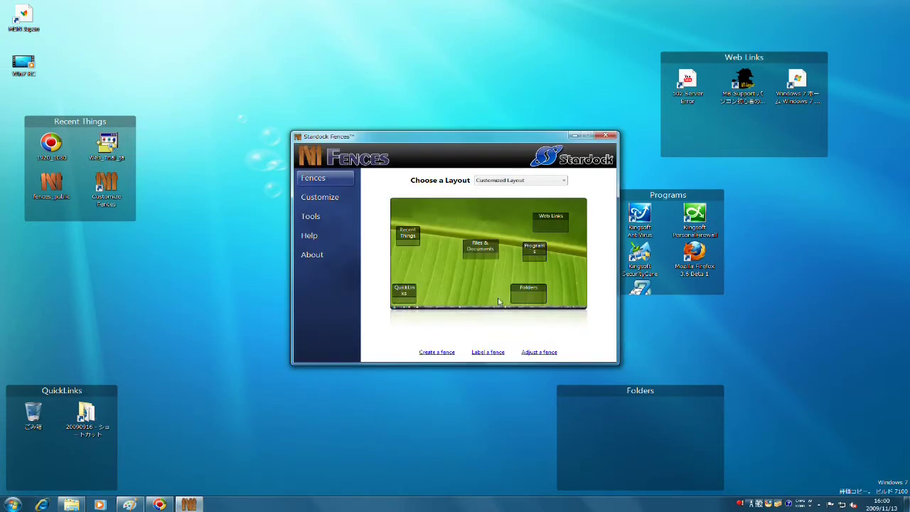
{"action": "left_click", "coordinate": [533, 184]}
{"action": "left_click", "coordinate": [539, 234]}
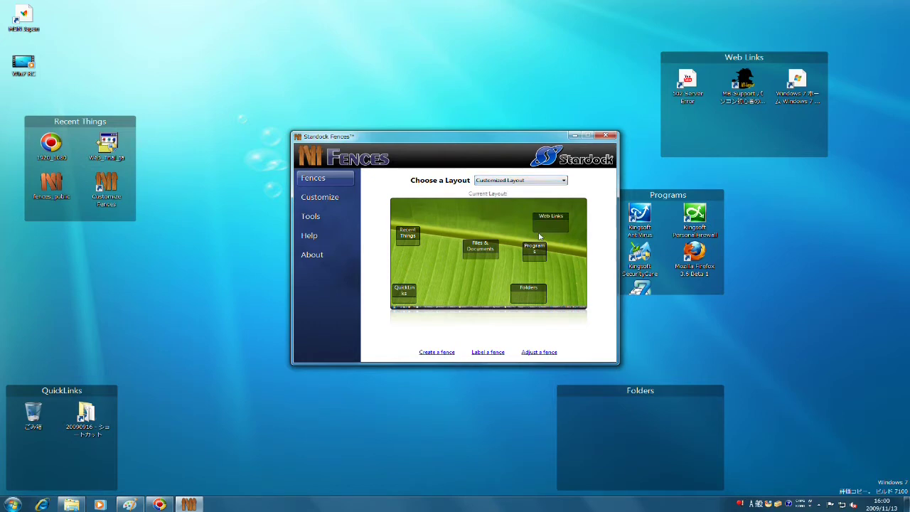
{"action": "left_click", "coordinate": [534, 183]}
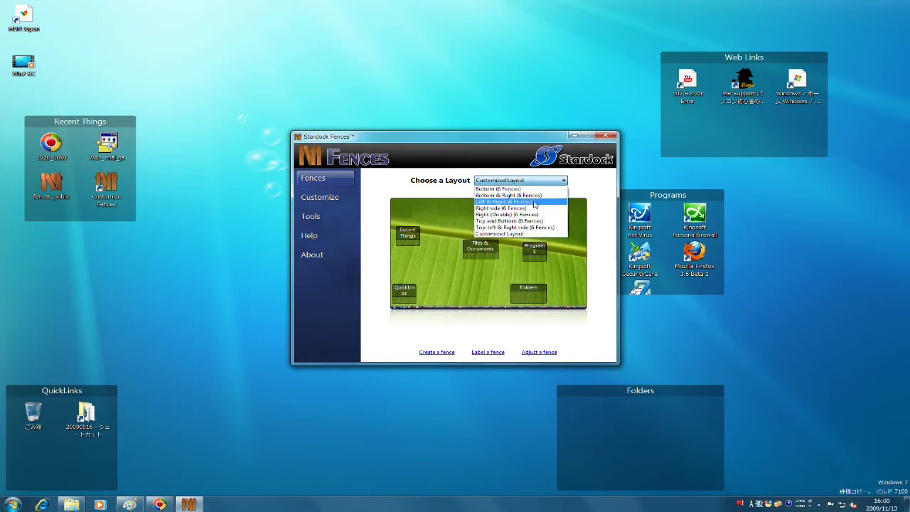
{"action": "left_click", "coordinate": [531, 228]}
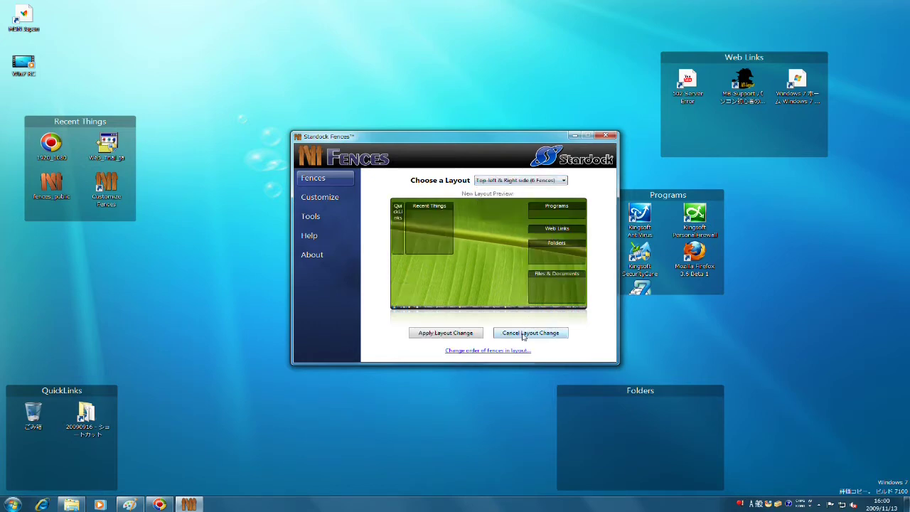
{"action": "left_click", "coordinate": [462, 333]}
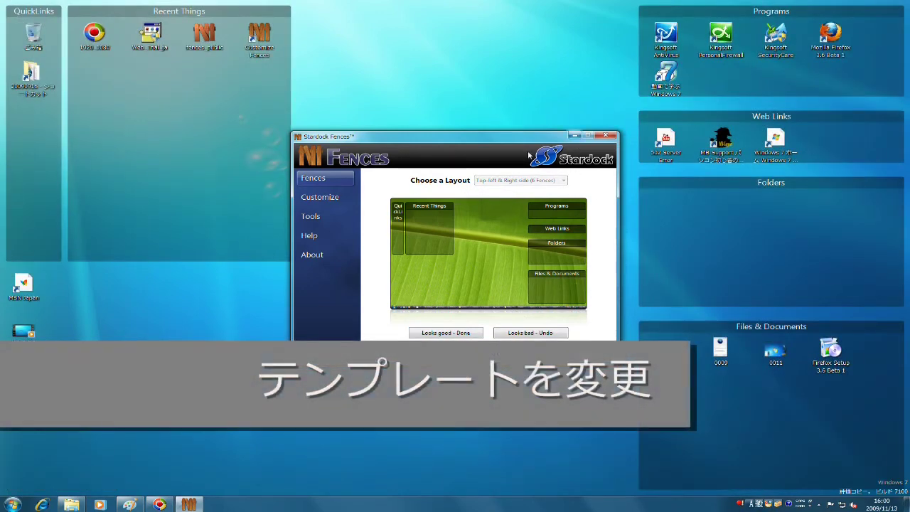
- Tint the fence backgrounds muted red, with the Transparency slider at about two thirds, Brightness about 70% and Saturation about 55%
{"action": "left_click", "coordinate": [346, 199]}
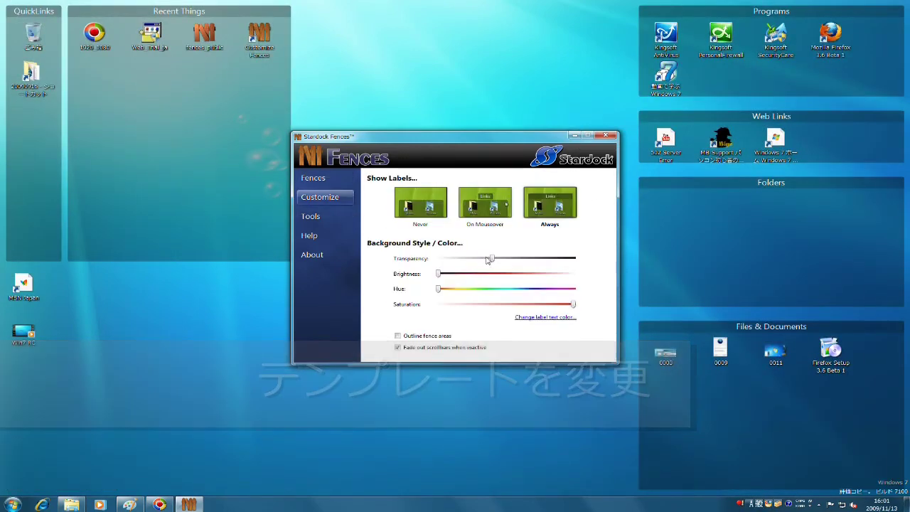
{"action": "left_click_drag", "start_coordinate": [492, 259], "coordinate": [529, 261]}
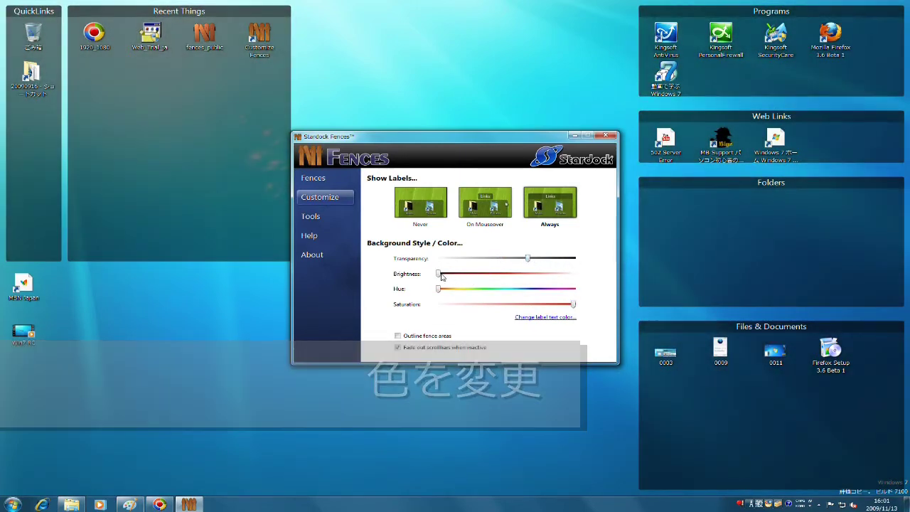
{"action": "left_click_drag", "start_coordinate": [438, 273], "coordinate": [539, 281]}
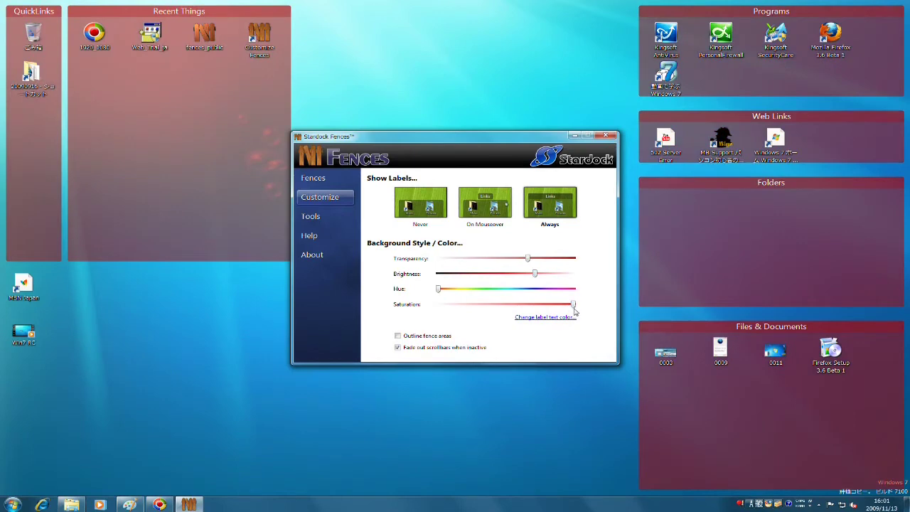
{"action": "left_click_drag", "start_coordinate": [574, 307], "coordinate": [515, 306]}
{"action": "left_click_drag", "start_coordinate": [460, 295], "coordinate": [440, 295]}
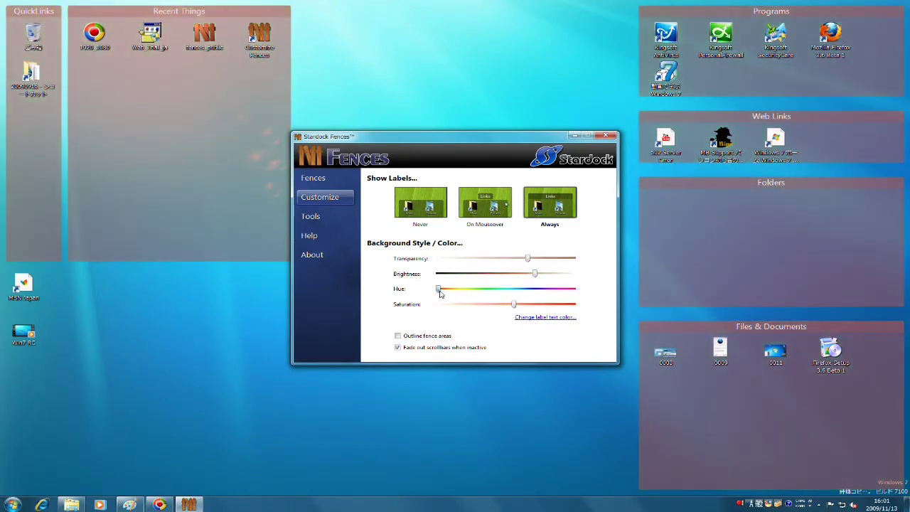
{"action": "left_click", "coordinate": [319, 215]}
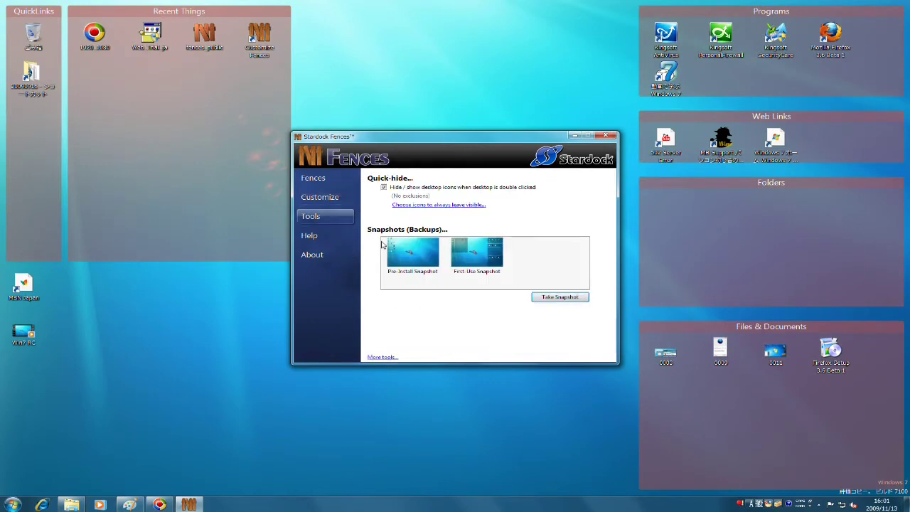
{"action": "left_click", "coordinate": [325, 200]}
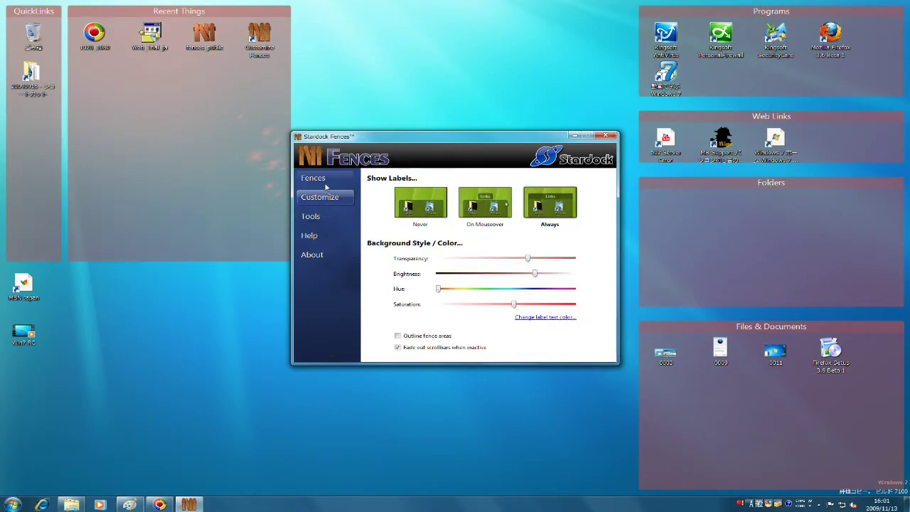
- Accept the pending layout change and apply the Left & Right (6 Fences) layout
{"action": "left_click", "coordinate": [326, 185]}
{"action": "right_click", "coordinate": [441, 242]}
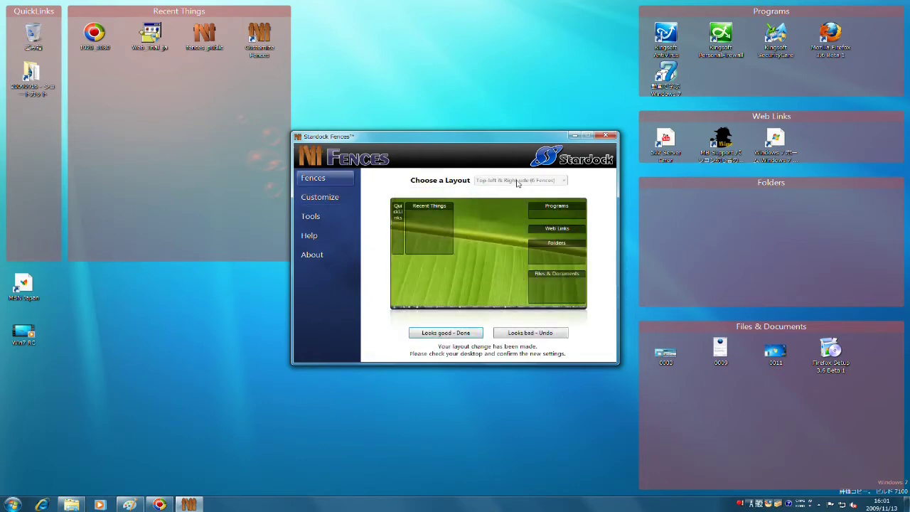
{"action": "left_click", "coordinate": [461, 331]}
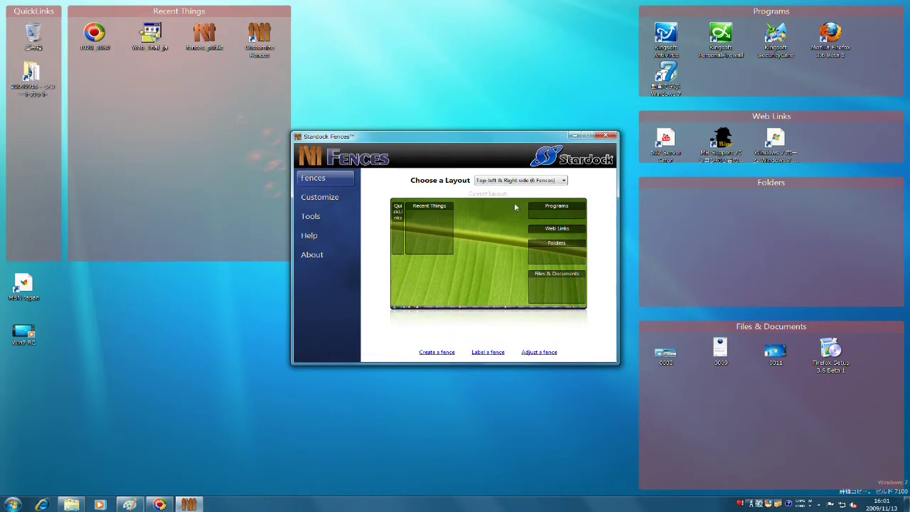
{"action": "left_click", "coordinate": [534, 181]}
{"action": "left_click", "coordinate": [559, 238]}
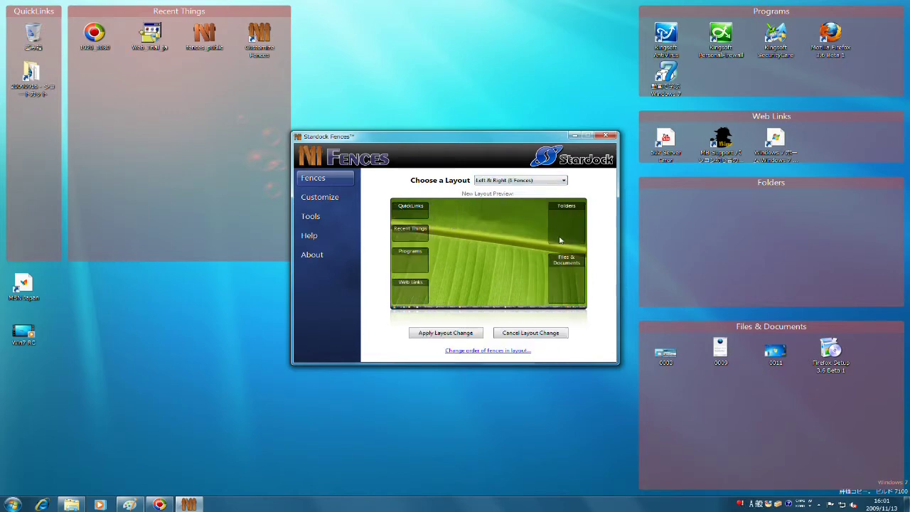
{"action": "left_click", "coordinate": [471, 333]}
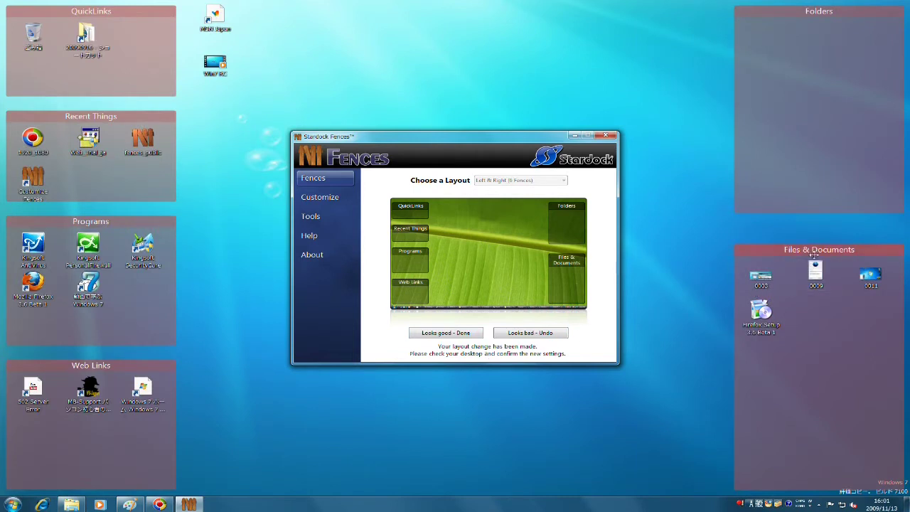
- Move the loose MSN Japan shortcut into the Web Links fence and Win7 RC into Files & Documents
{"action": "left_click_drag", "start_coordinate": [818, 250], "coordinate": [818, 249]}
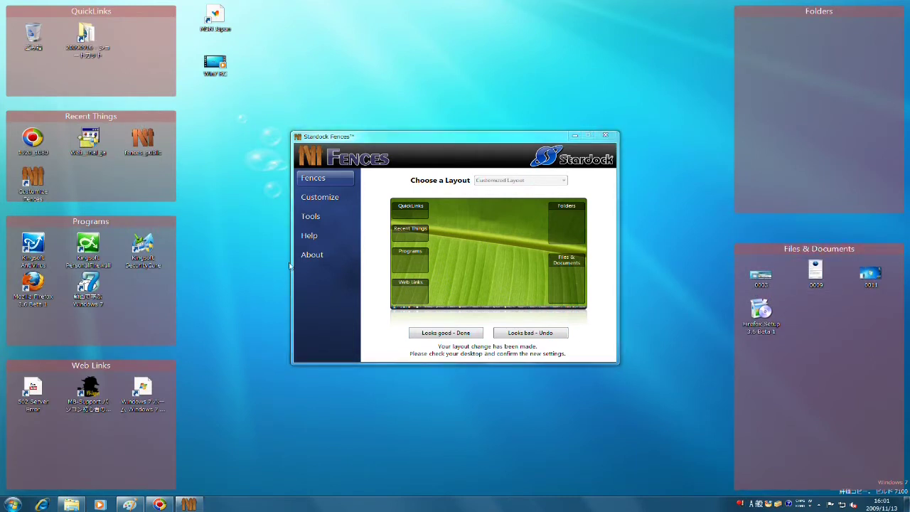
{"action": "left_click_drag", "start_coordinate": [214, 25], "coordinate": [132, 447]}
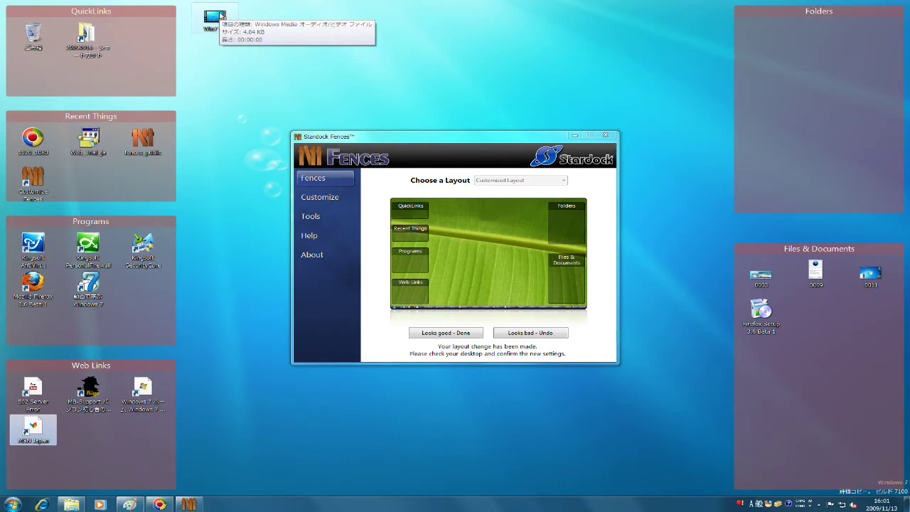
{"action": "left_click_drag", "start_coordinate": [221, 15], "coordinate": [818, 317]}
{"action": "left_click", "coordinate": [542, 140]}
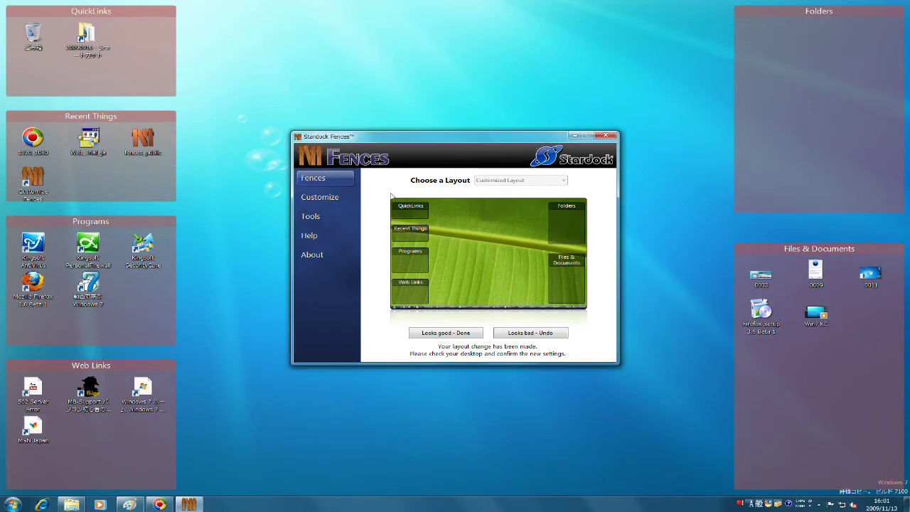
- Darken the fence backgrounds by lowering the Transparency slider to about the middle and Brightness to about one sixth
{"action": "left_click", "coordinate": [339, 204]}
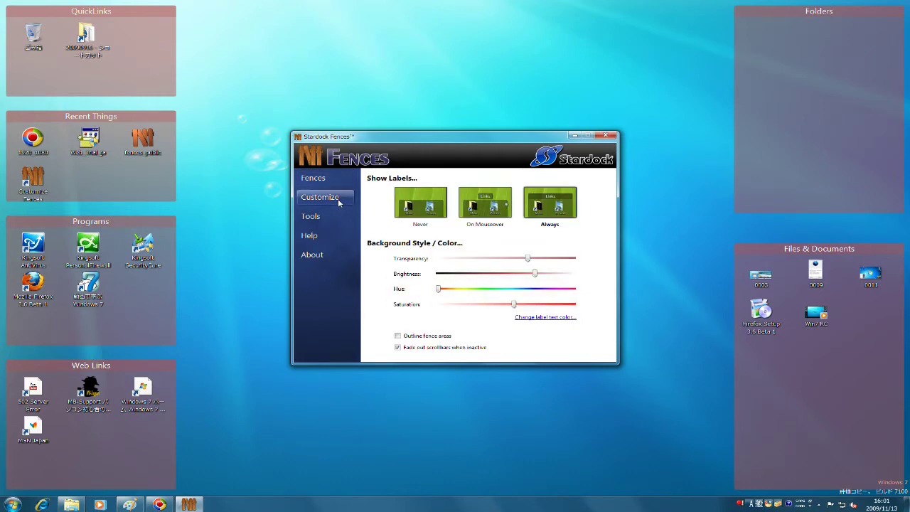
{"action": "left_click_drag", "start_coordinate": [526, 261], "coordinate": [503, 260]}
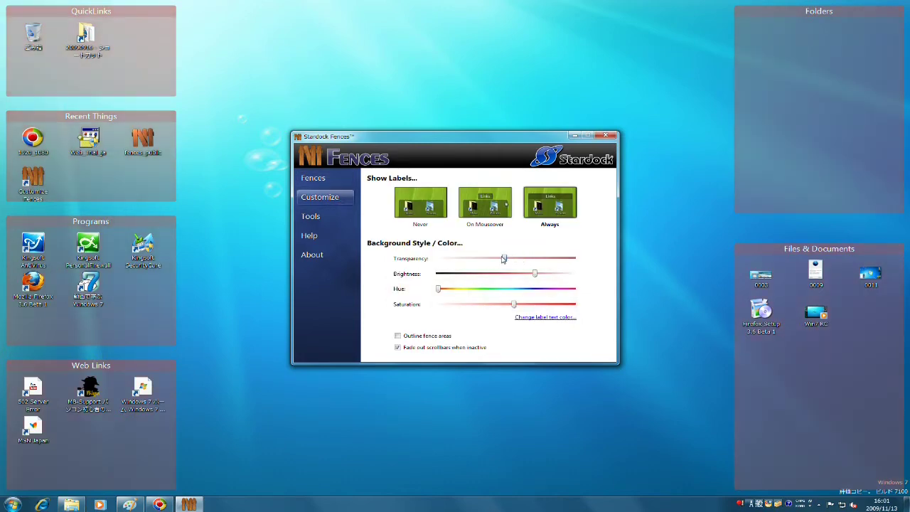
{"action": "left_click_drag", "start_coordinate": [532, 276], "coordinate": [462, 276]}
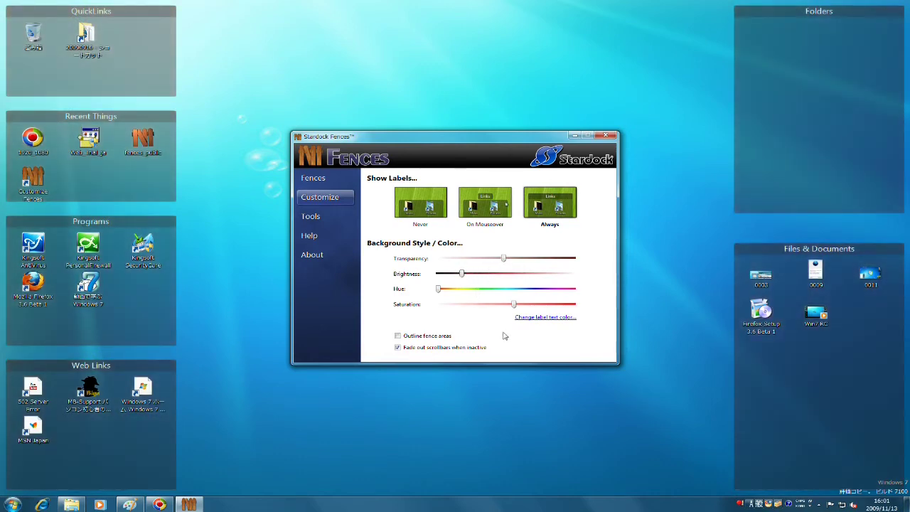
- Bring up the Fences Tools settings and set the desktop icon size to Classic icons
{"action": "left_click", "coordinate": [331, 222]}
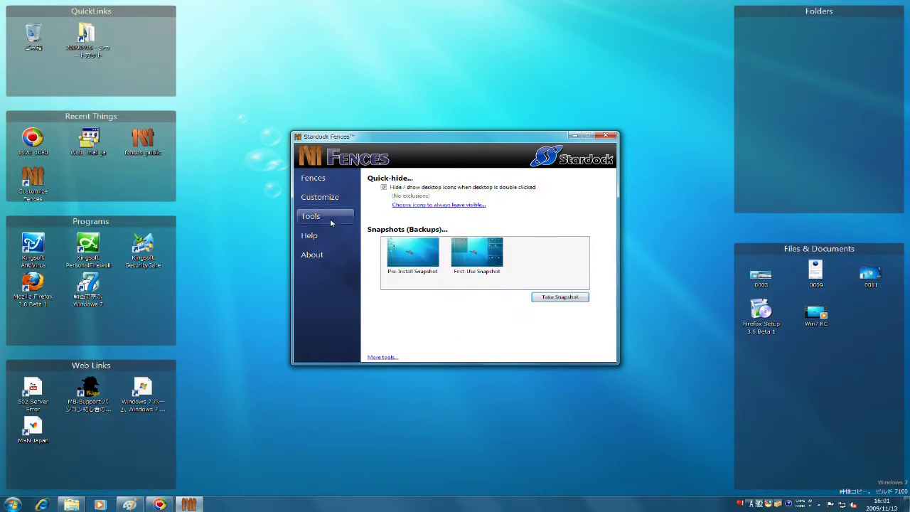
{"action": "right_click", "coordinate": [667, 201]}
{"action": "mouse_move", "coordinate": [747, 221]}
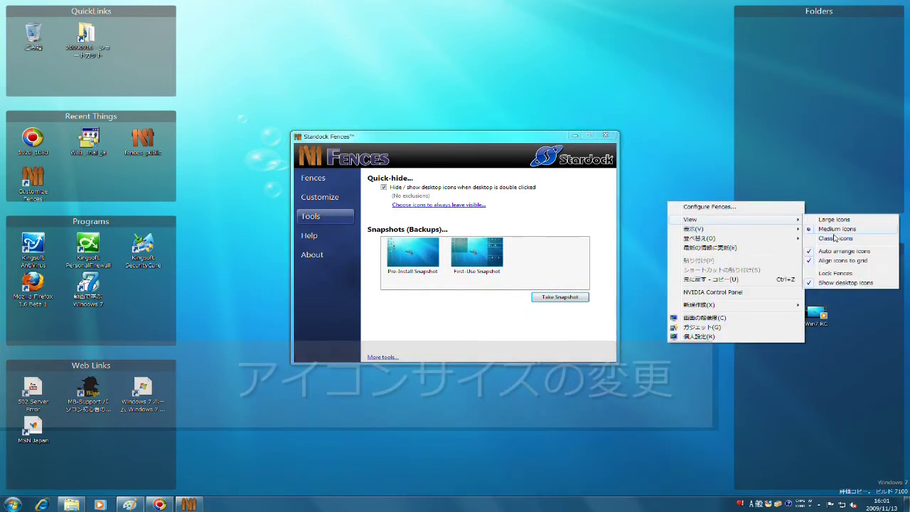
{"action": "left_click", "coordinate": [836, 238]}
- Set the desktop icon size to Large icons and move Win7 RC beside 0003 in the Files & Documents fence
{"action": "right_click", "coordinate": [670, 223]}
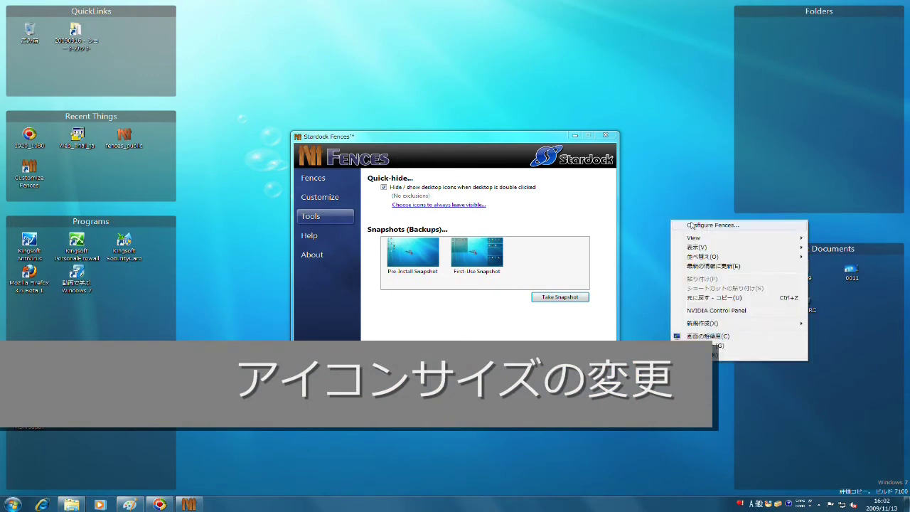
{"action": "mouse_move", "coordinate": [711, 237]}
{"action": "left_click", "coordinate": [822, 239]}
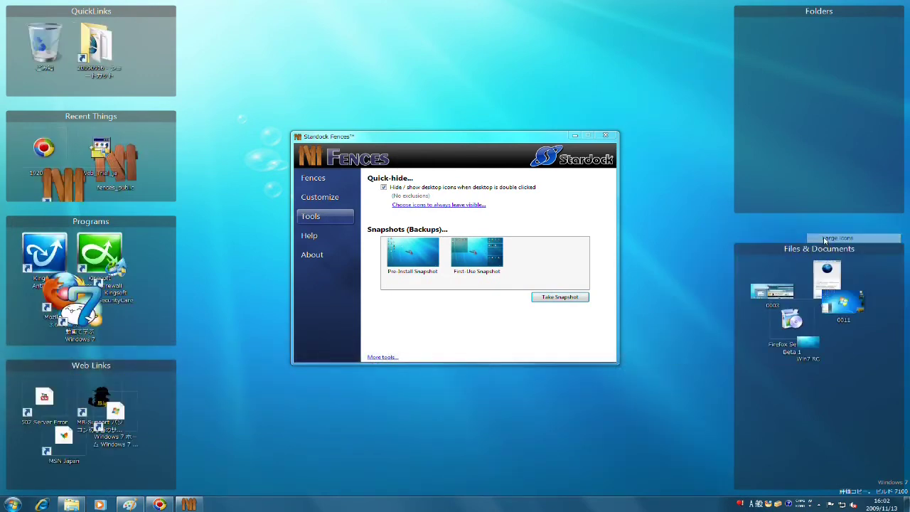
{"action": "left_click_drag", "start_coordinate": [849, 283], "coordinate": [889, 307]}
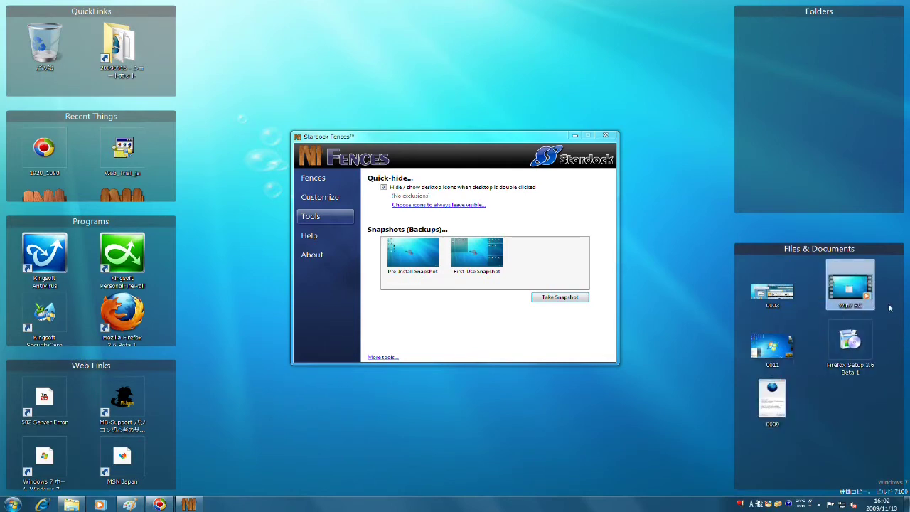
- Set the desktop icon size to Medium icons
{"action": "right_click", "coordinate": [662, 180]}
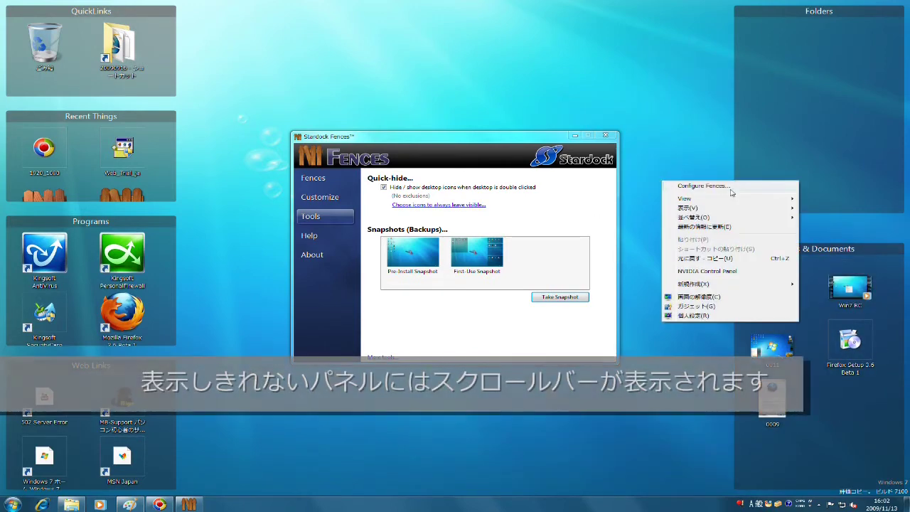
{"action": "mouse_move", "coordinate": [732, 200]}
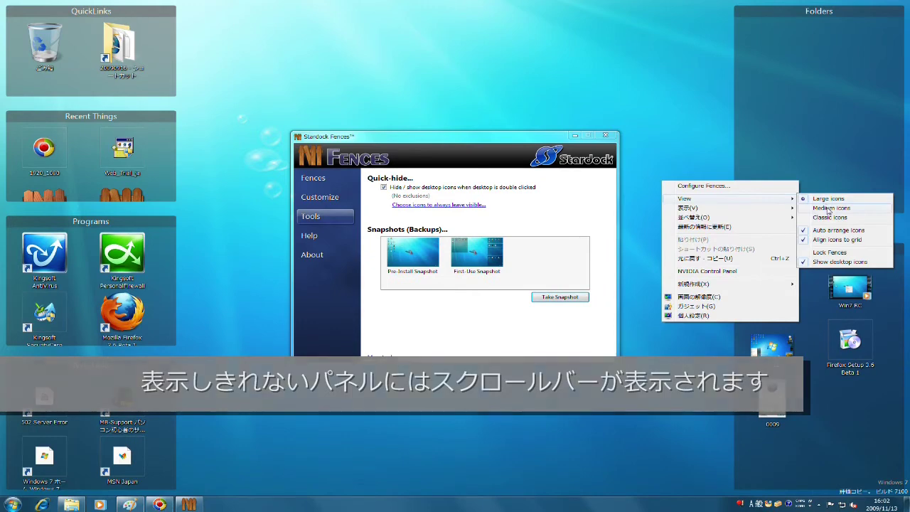
{"action": "left_click", "coordinate": [827, 208]}
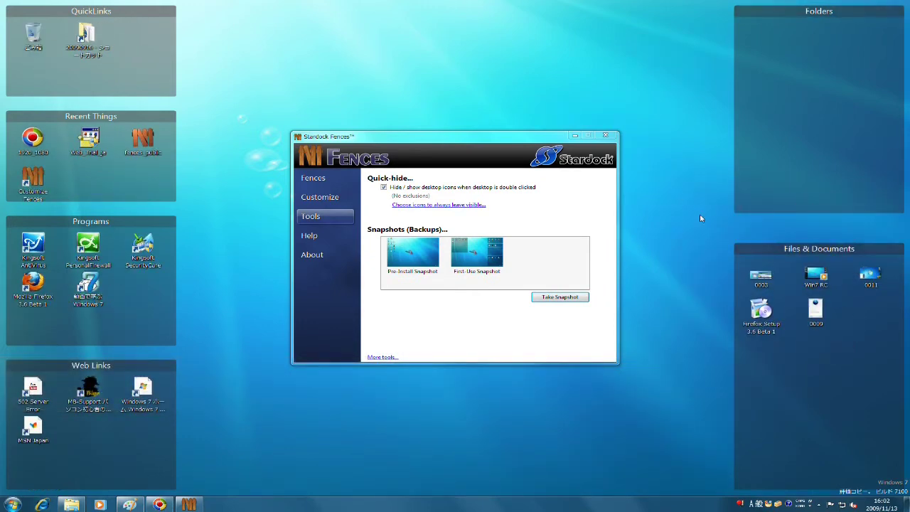
- Move the Files & Documents fence slightly upward and lock the fences
{"action": "mouse_move", "coordinate": [778, 248]}
{"action": "left_mouse_down"}
{"action": "mouse_move", "coordinate": [699, 253]}
{"action": "mouse_move", "coordinate": [685, 240]}
{"action": "mouse_move", "coordinate": [772, 244]}
{"action": "left_mouse_up"}
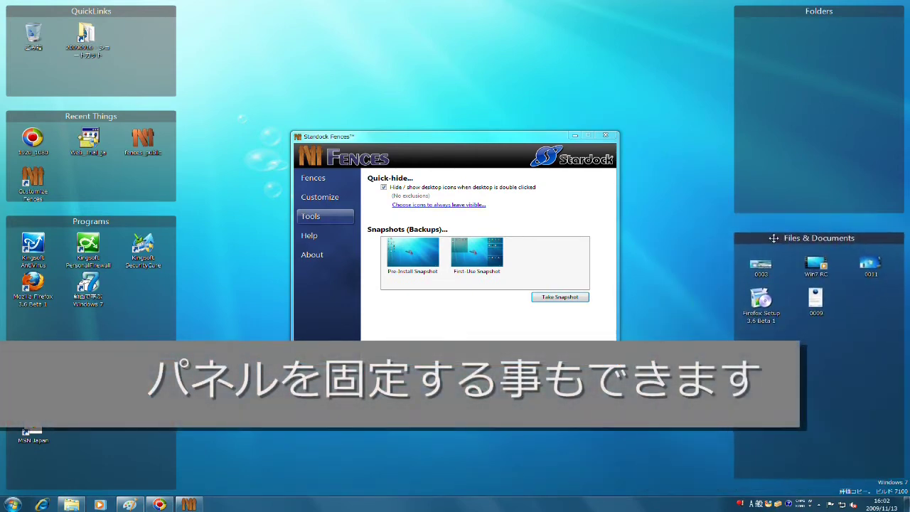
{"action": "right_click", "coordinate": [699, 241]}
{"action": "mouse_move", "coordinate": [746, 262]}
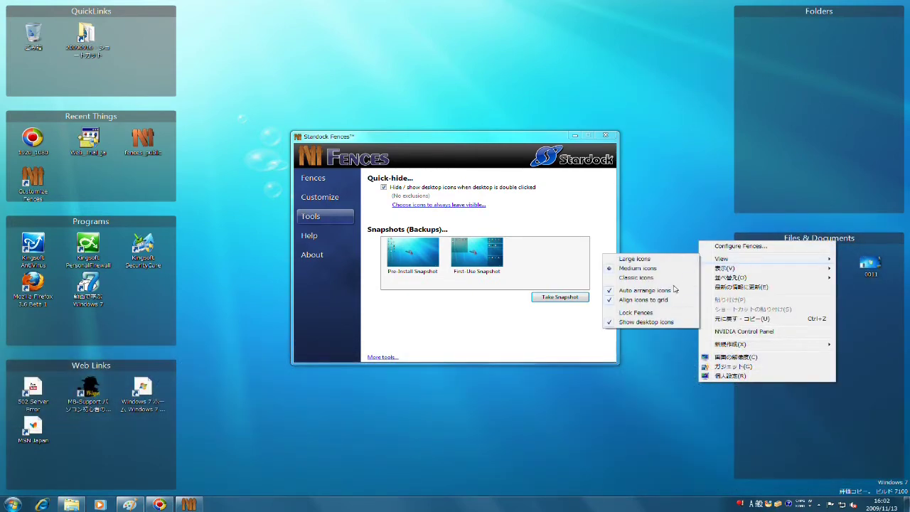
{"action": "left_click", "coordinate": [663, 315]}
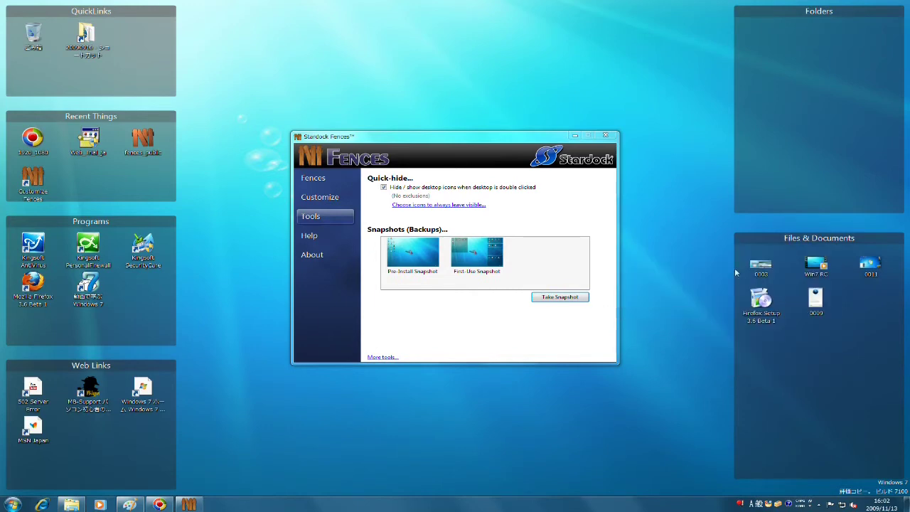
- Try to move the locked Files & Documents fence, and unlock the fences
{"action": "left_click_drag", "start_coordinate": [735, 238], "coordinate": [687, 229]}
{"action": "right_click", "coordinate": [687, 229]}
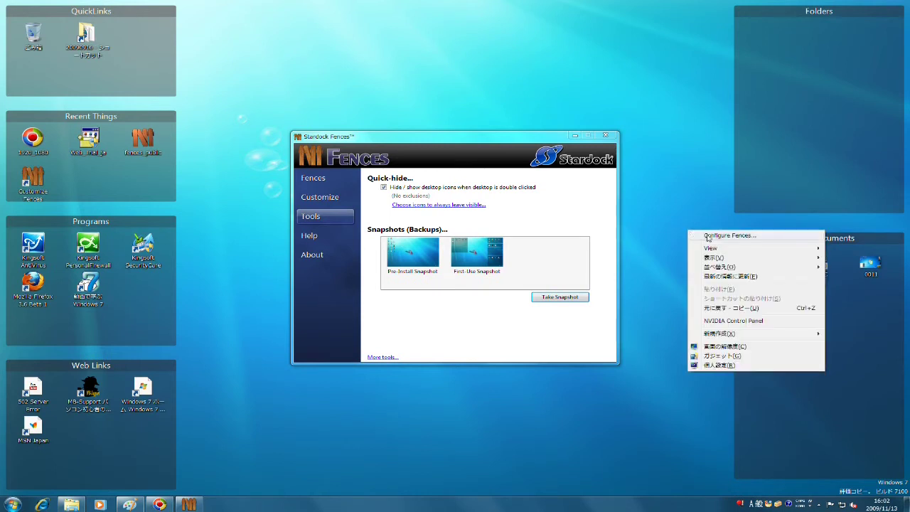
{"action": "mouse_move", "coordinate": [734, 248]}
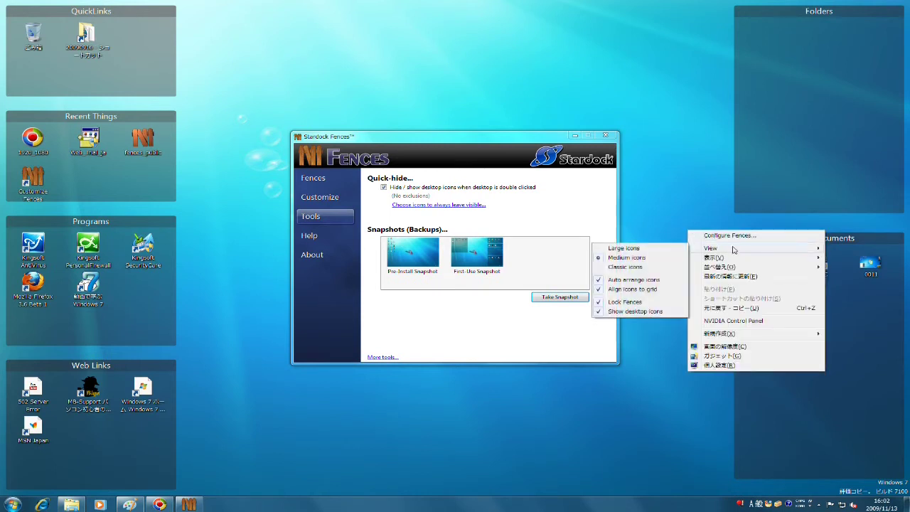
{"action": "left_click", "coordinate": [655, 303]}
- Hide all desktop icons and fences, and clear the Quick-Hide notice and the Fences window off the desktop
{"action": "right_click", "coordinate": [683, 222]}
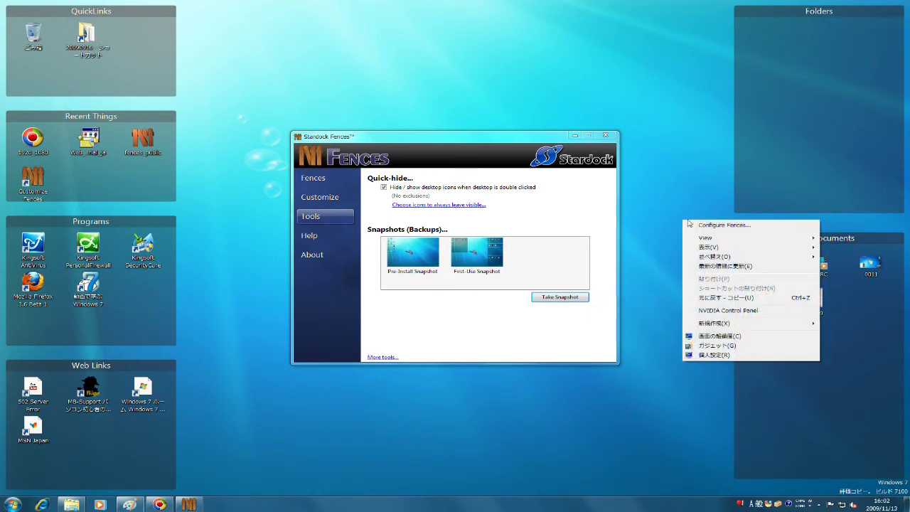
{"action": "mouse_move", "coordinate": [740, 239]}
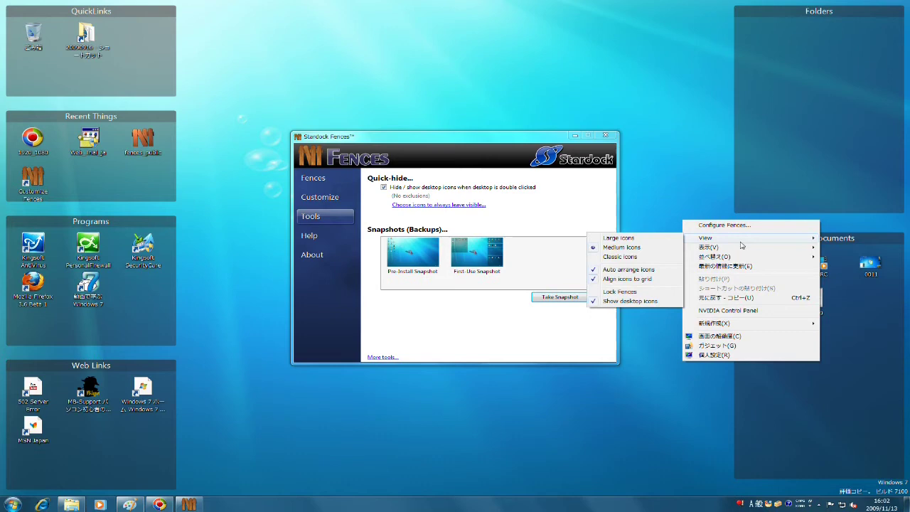
{"action": "left_click", "coordinate": [655, 303]}
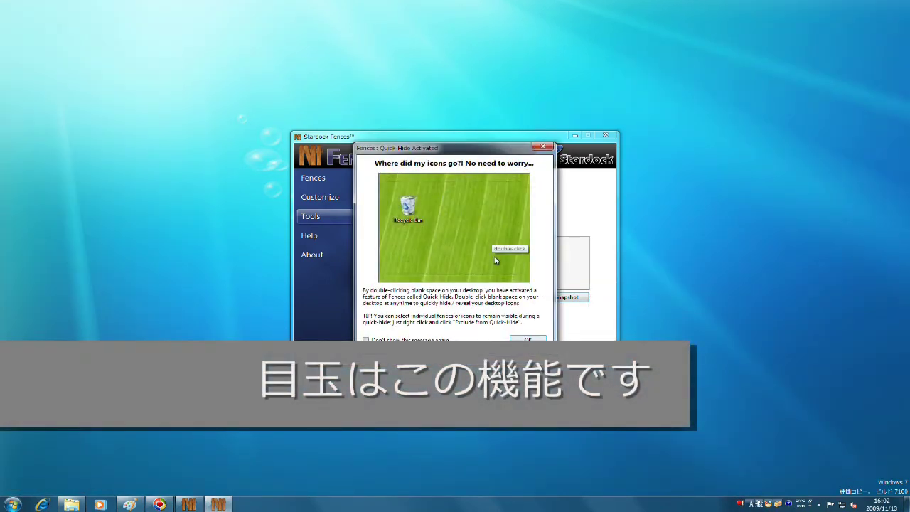
{"action": "key", "text": "Return"}
{"action": "key", "text": "alt+F4"}
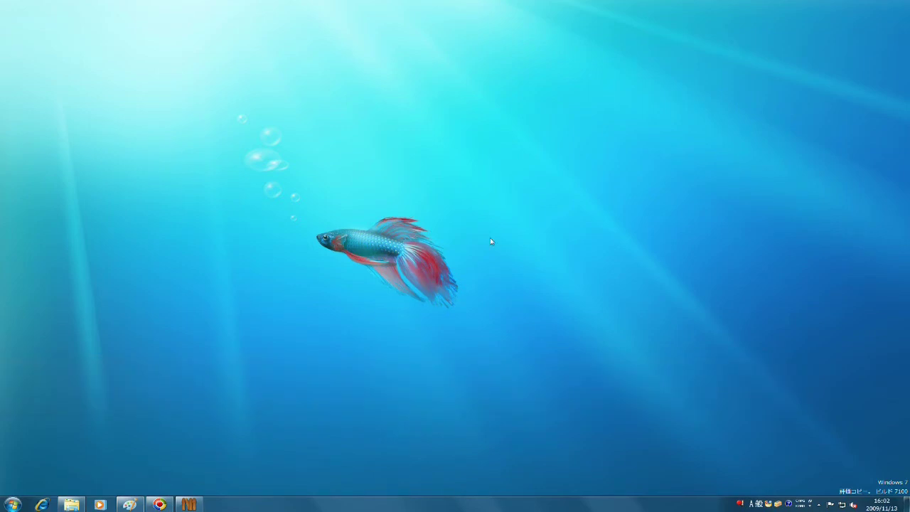
- Try to bring the hidden icons back from the empty desktop, minimizing and reopening the Fences window along the way
{"action": "right_click", "coordinate": [441, 200]}
{"action": "left_click", "coordinate": [368, 202]}
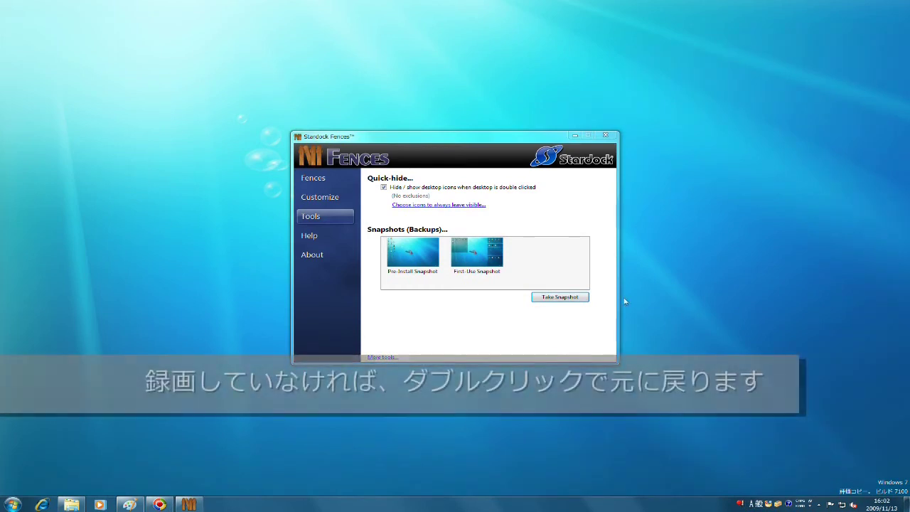
{"action": "left_click", "coordinate": [605, 134]}
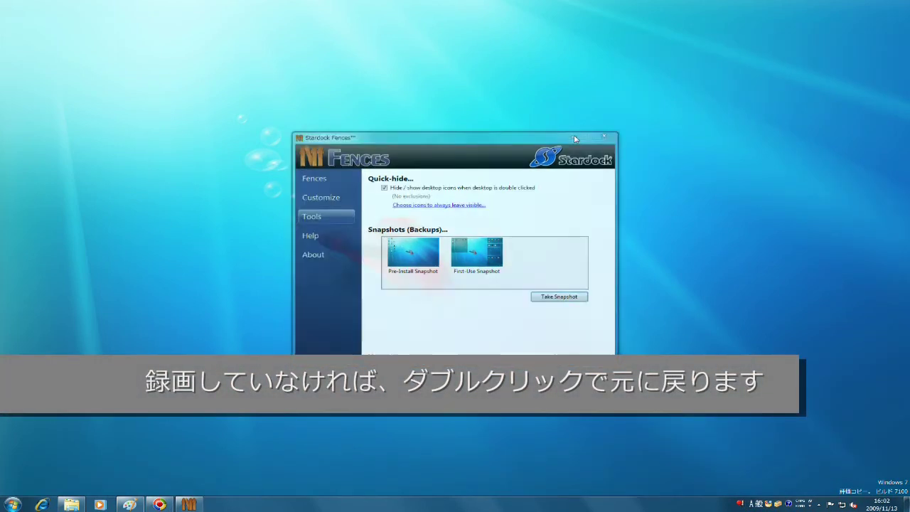
{"action": "right_click", "coordinate": [430, 203]}
{"action": "left_click", "coordinate": [503, 165]}
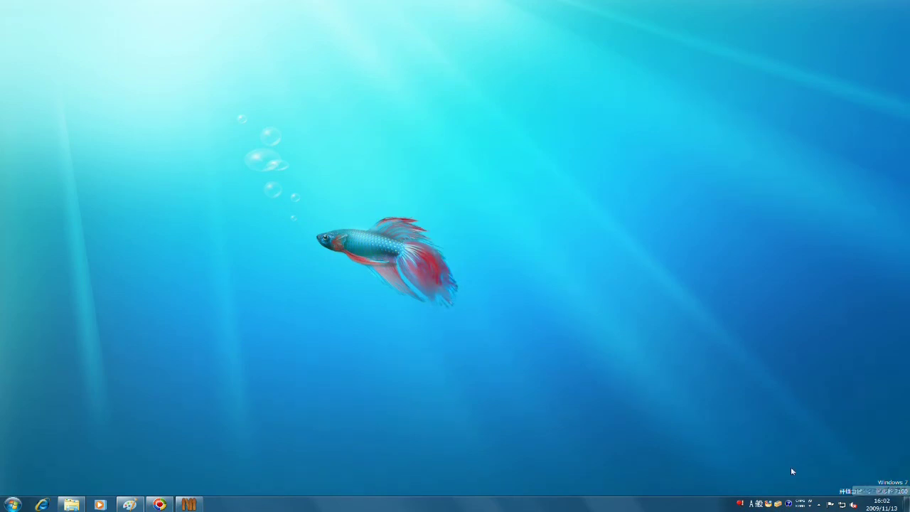
{"action": "right_click", "coordinate": [423, 282]}
{"action": "left_click", "coordinate": [450, 284]}
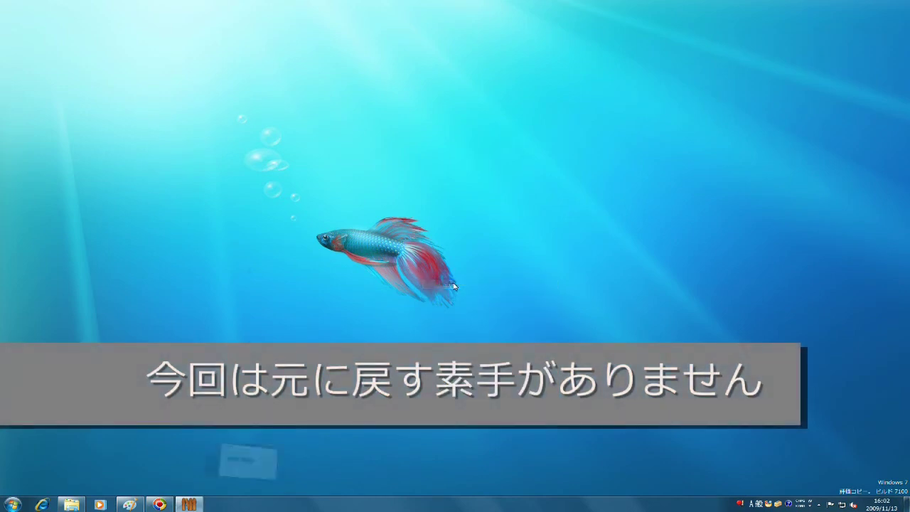
- Turn the display of desktop icons and fences back on through the Fences view options
{"action": "right_click", "coordinate": [688, 305]}
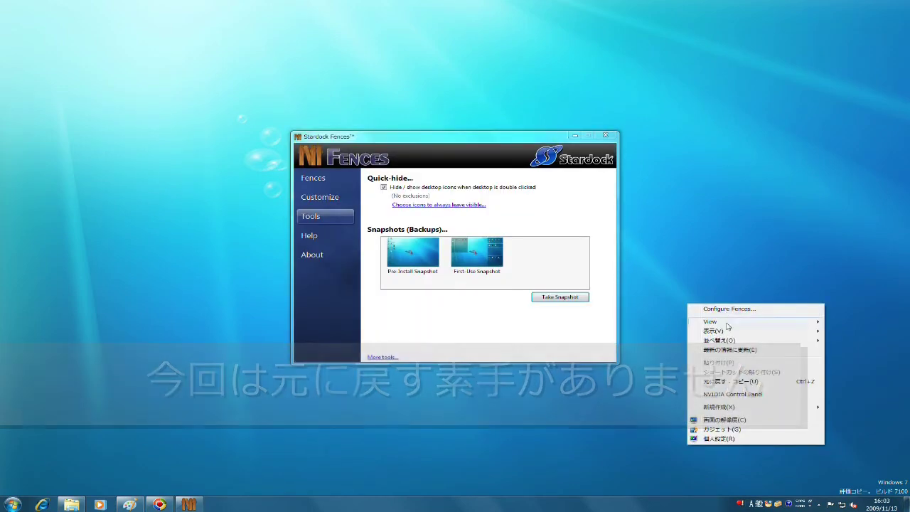
{"action": "mouse_move", "coordinate": [716, 324]}
{"action": "left_click", "coordinate": [652, 386]}
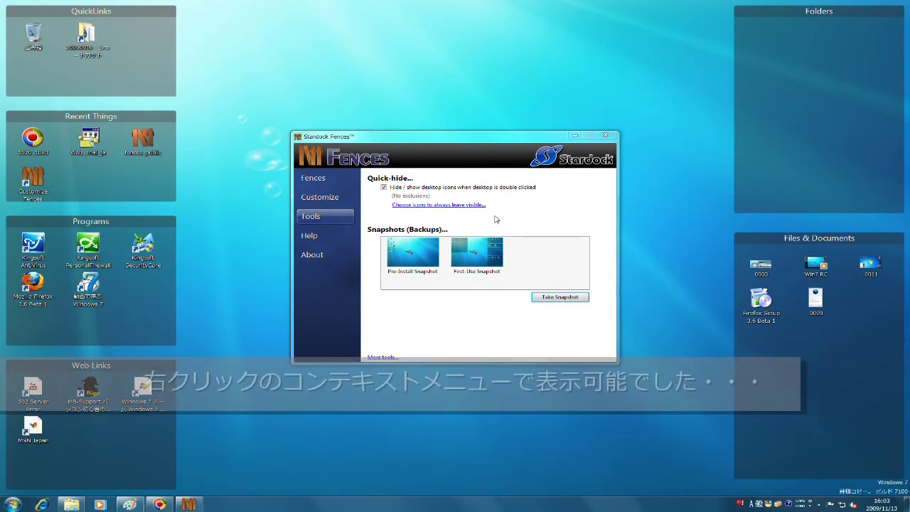
- Restore the Pre-Install Snapshot without taking a new snapshot of the current configuration, and check the loose icons on the desktop
{"action": "left_click", "coordinate": [526, 221]}
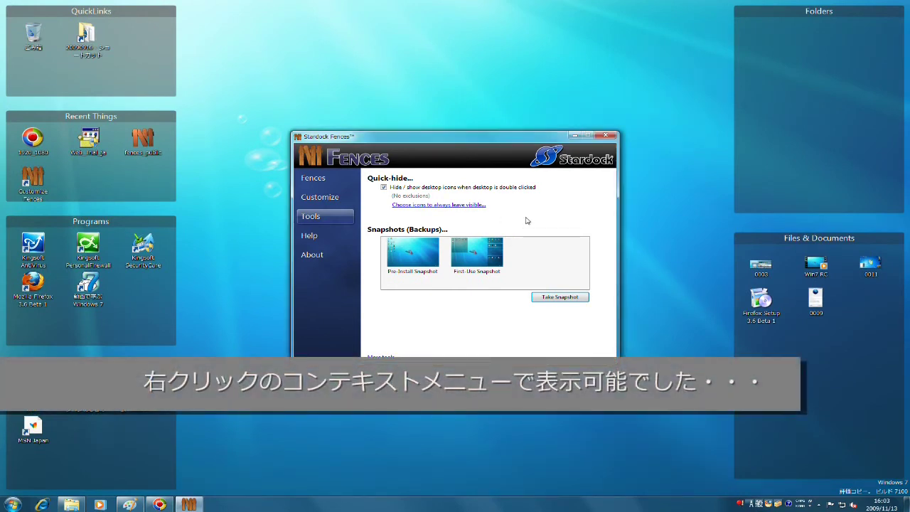
{"action": "left_click", "coordinate": [413, 253]}
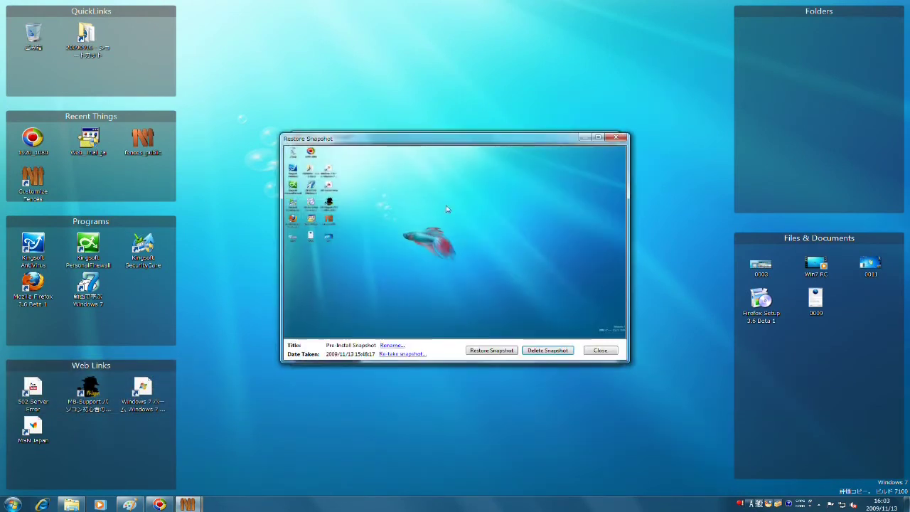
{"action": "left_click_drag", "start_coordinate": [467, 144], "coordinate": [634, 149]}
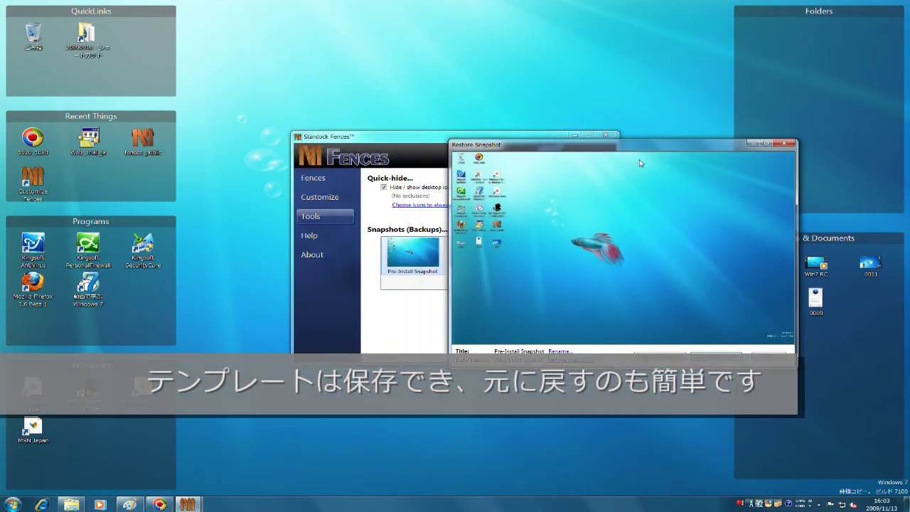
{"action": "left_click", "coordinate": [660, 357]}
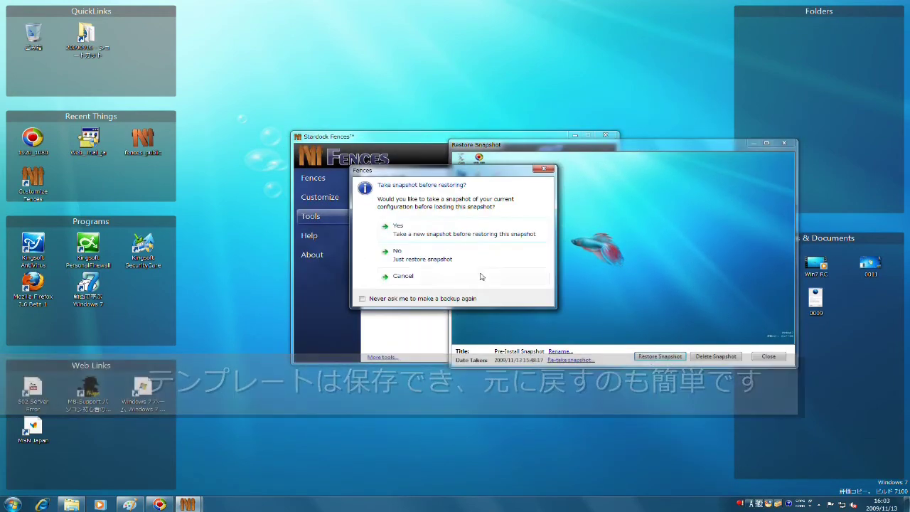
{"action": "left_click", "coordinate": [439, 256]}
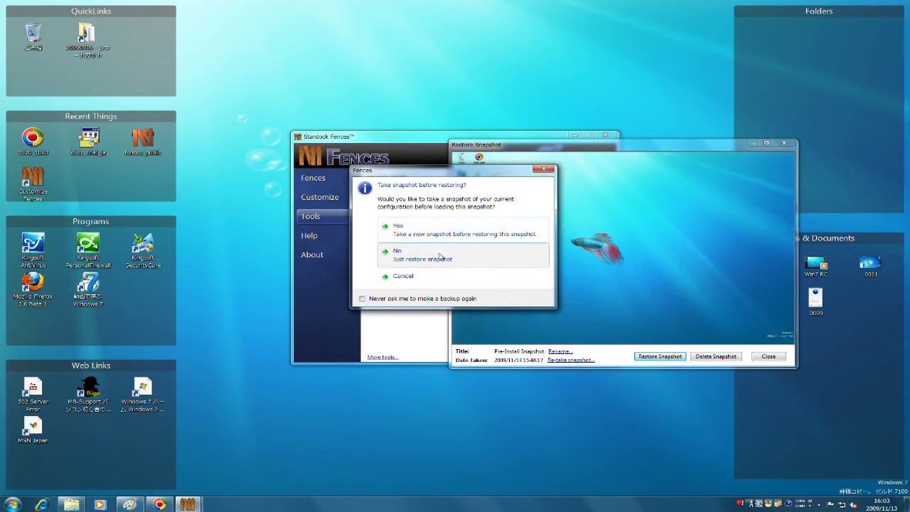
{"action": "left_click_drag", "start_coordinate": [230, 22], "coordinate": [2, 387]}
{"action": "left_click", "coordinate": [199, 205]}
- Restore the First-Use Snapshot without taking a new snapshot of the current configuration
{"action": "double_click", "coordinate": [489, 260]}
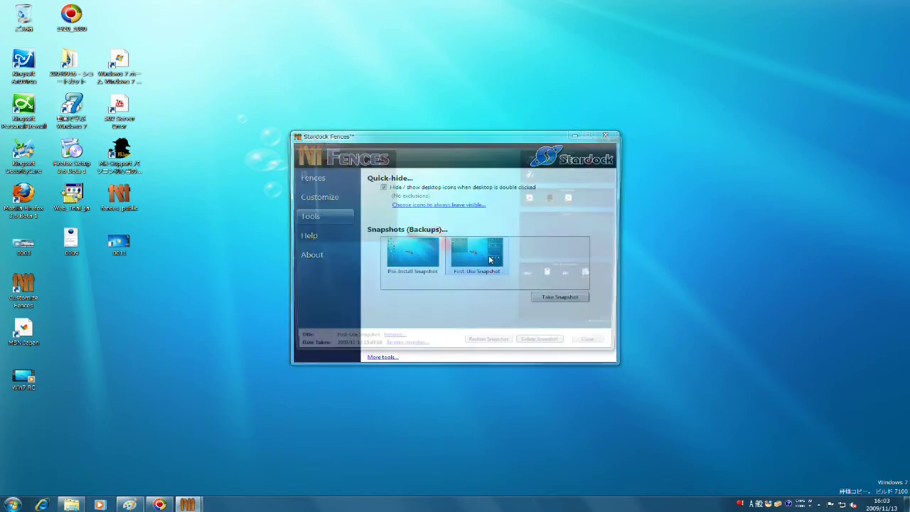
{"action": "left_click", "coordinate": [497, 353]}
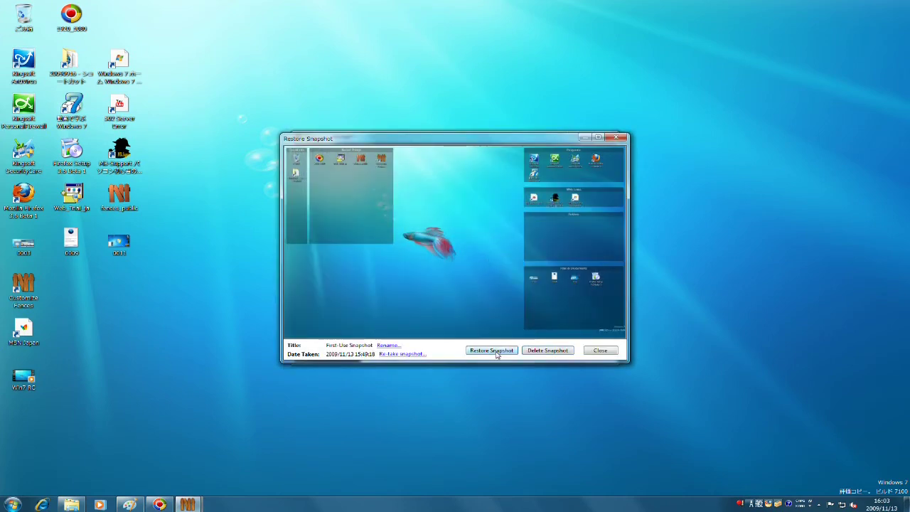
{"action": "left_click", "coordinate": [462, 255]}
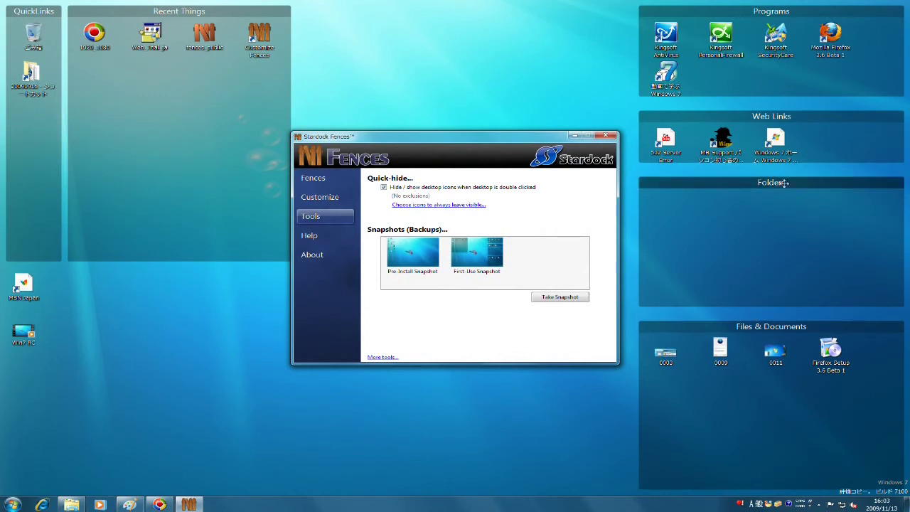
- Accept the pending layout, preview the Right (Double) arrangement, and apply the Left & Right (6 Fences) layout to the desktop
{"action": "left_click", "coordinate": [312, 178]}
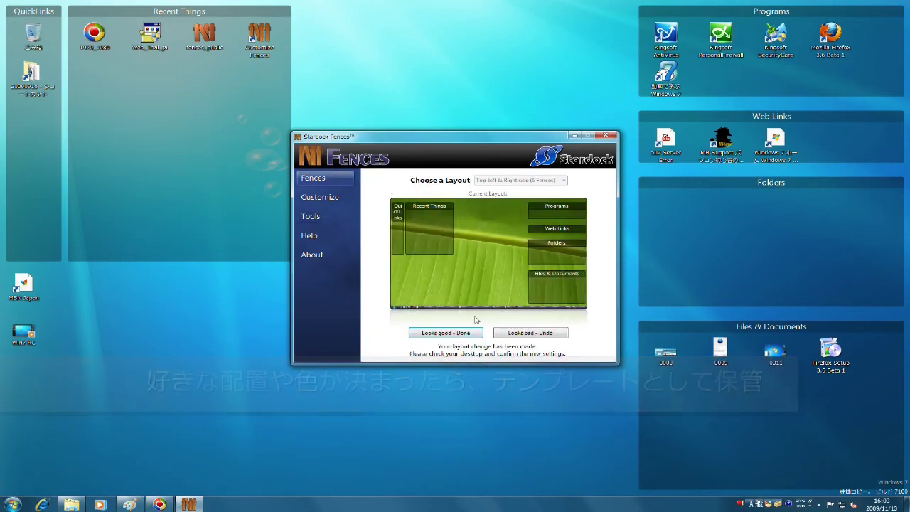
{"action": "left_click", "coordinate": [446, 333]}
{"action": "left_click", "coordinate": [522, 180]}
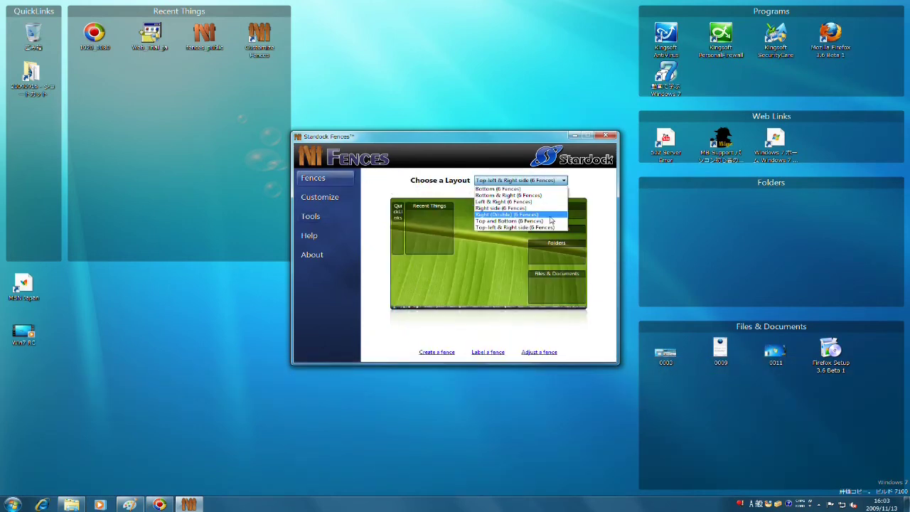
{"action": "left_click", "coordinate": [550, 215]}
{"action": "left_click", "coordinate": [549, 182]}
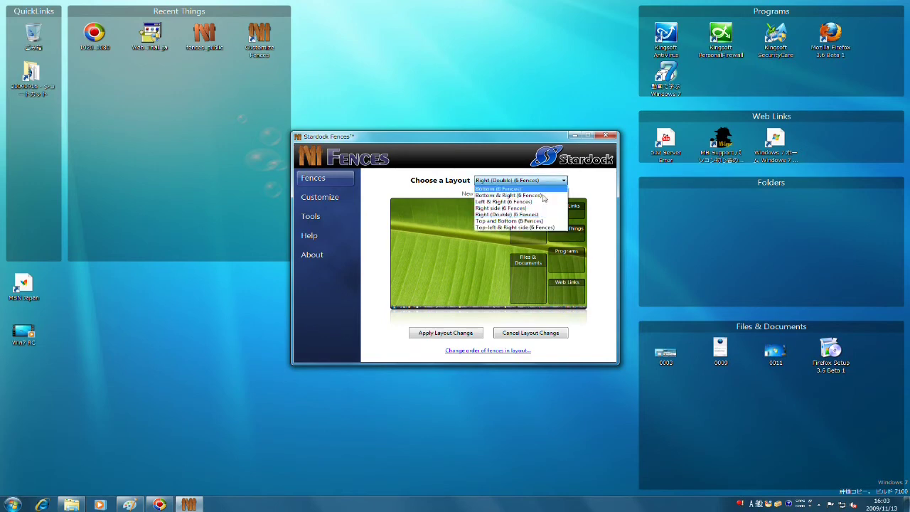
{"action": "left_click", "coordinate": [541, 201]}
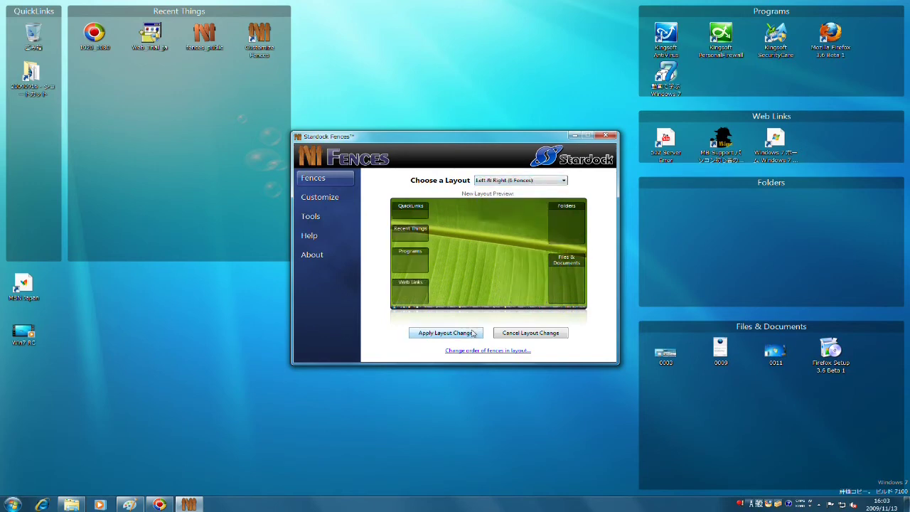
{"action": "left_click", "coordinate": [445, 333]}
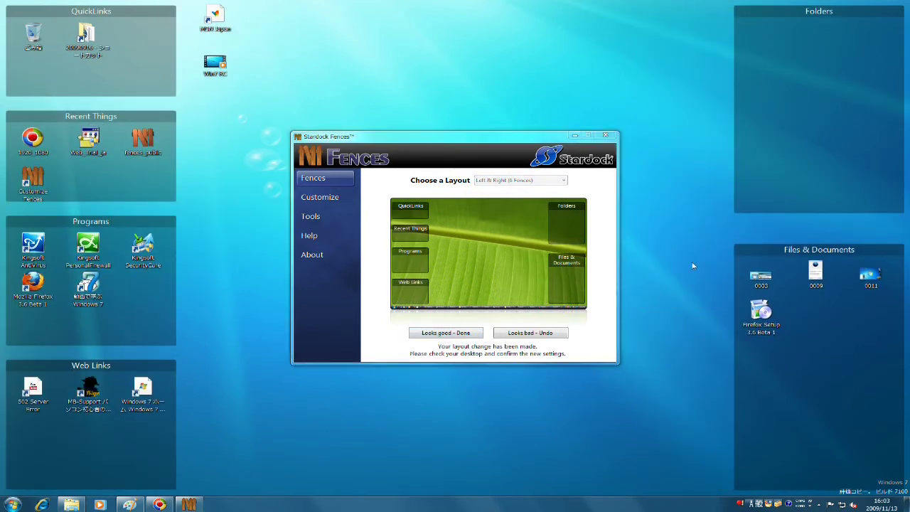
- Take a snapshot of the current fence configuration and name it MyStyle
{"action": "left_click", "coordinate": [332, 199]}
{"action": "left_click", "coordinate": [322, 219]}
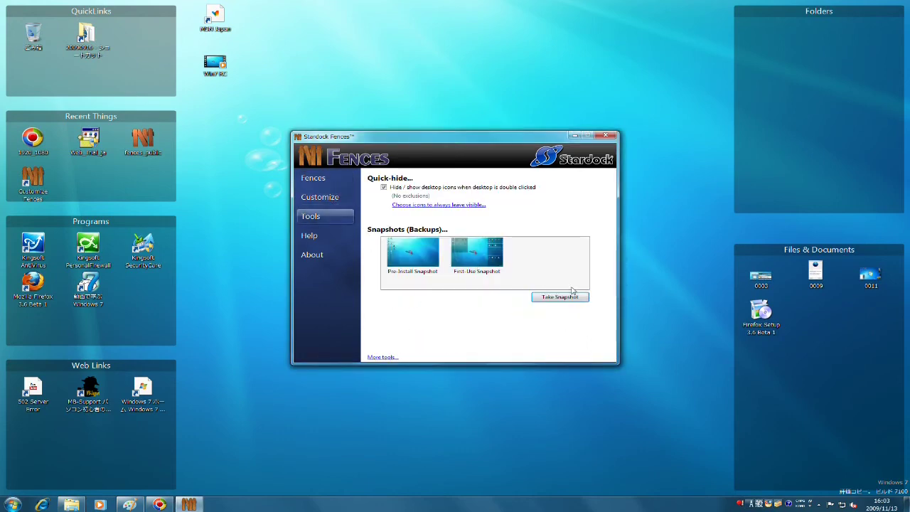
{"action": "left_click", "coordinate": [567, 297]}
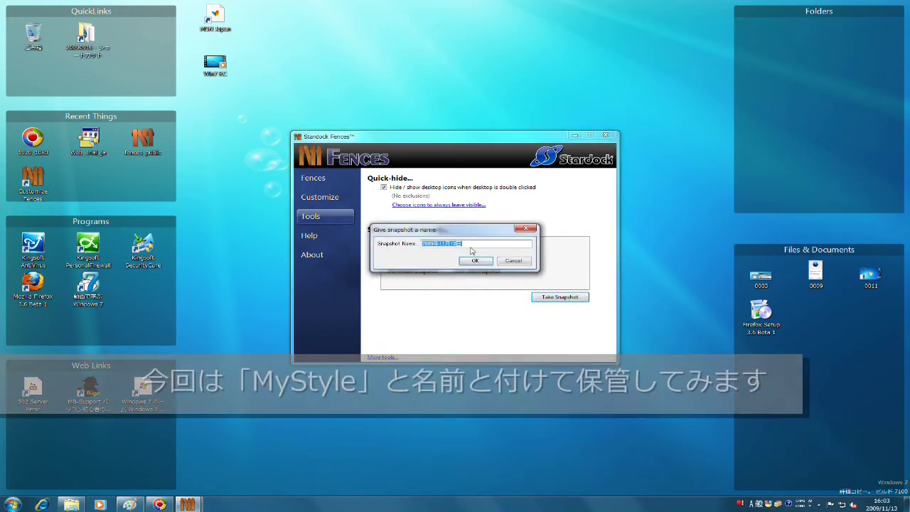
{"action": "type", "text": "MyStyle"}
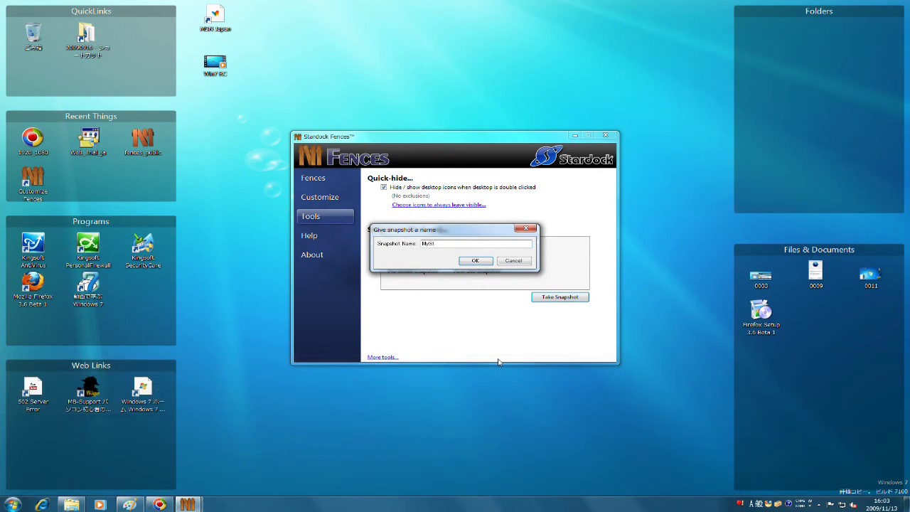
{"action": "left_click", "coordinate": [484, 262]}
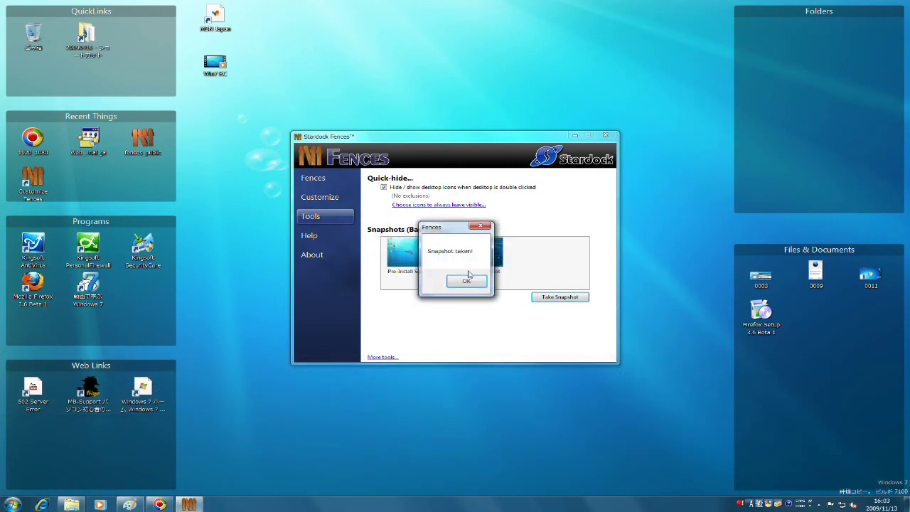
{"action": "left_click", "coordinate": [467, 281]}
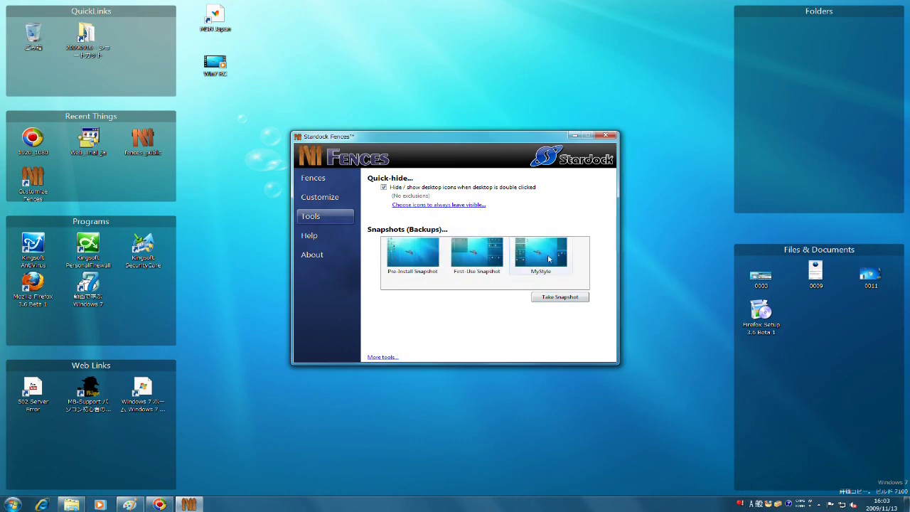
- Restore the Pre-Install Snapshot to return the desktop to loose icons, without backing up the current configuration
{"action": "double_click", "coordinate": [419, 253]}
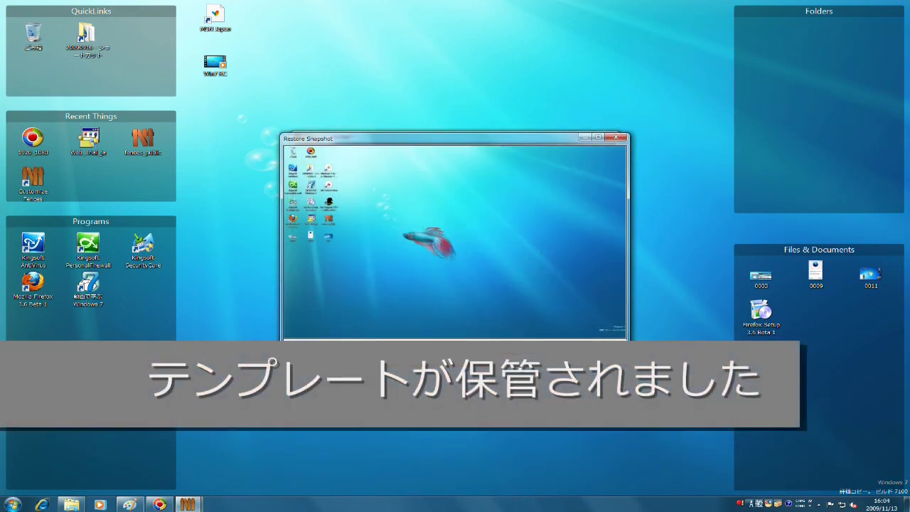
{"action": "left_click", "coordinate": [475, 260]}
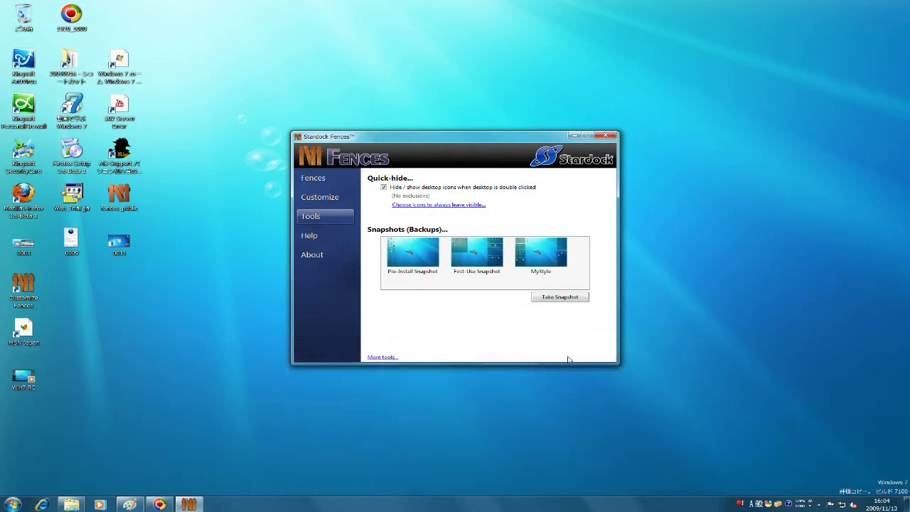
- Restore the MyStyle snapshot without taking a new snapshot of the current configuration
{"action": "double_click", "coordinate": [540, 260]}
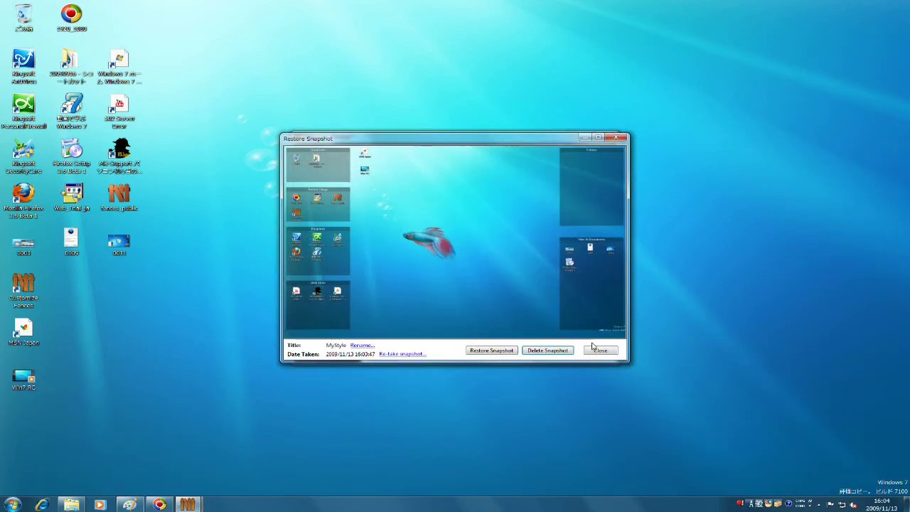
{"action": "left_click", "coordinate": [501, 353]}
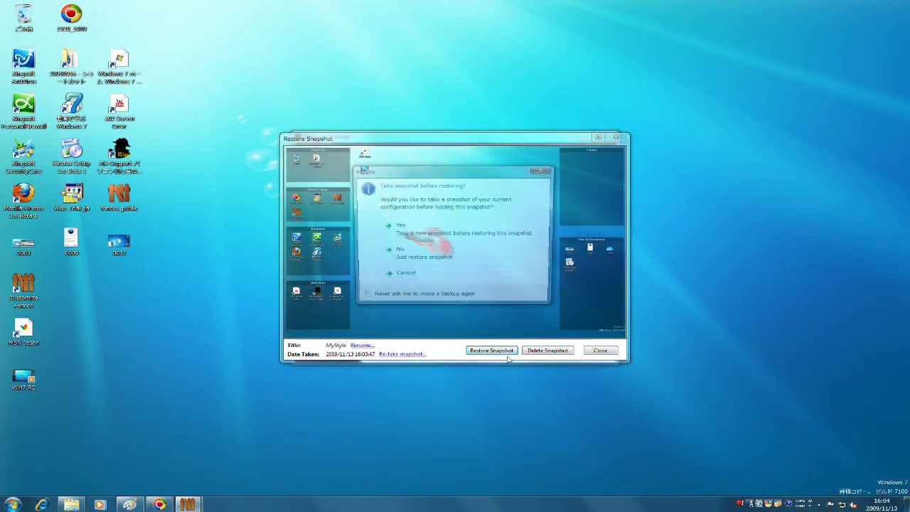
{"action": "left_click", "coordinate": [452, 263]}
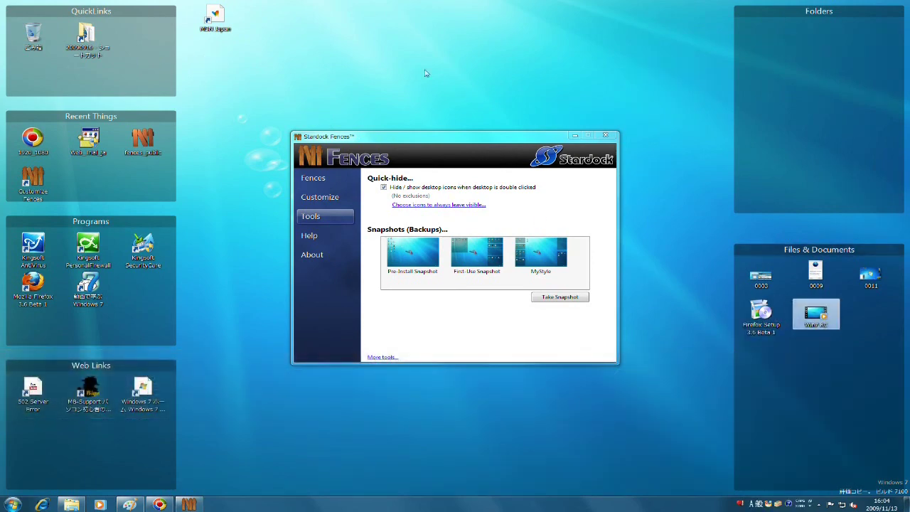
- Move the 20090916 folder shortcut from the QuickLinks fence into the Folders fence
{"action": "left_click_drag", "start_coordinate": [85, 35], "coordinate": [797, 57]}
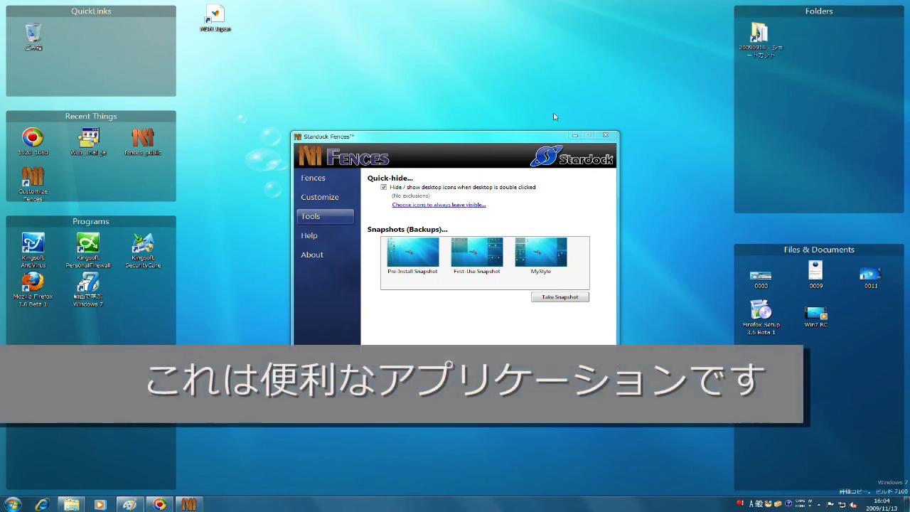